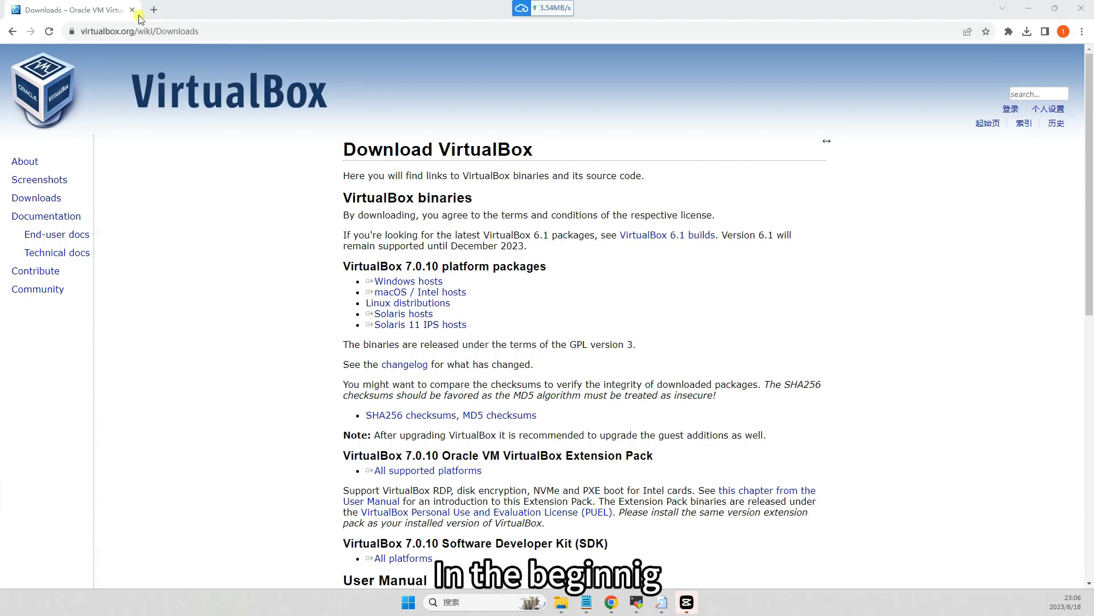
Download the VirtualBox 7.0.10 platform package for Windows hosts and check the download's progress.
double_click(392, 266)
left_click(445, 266)
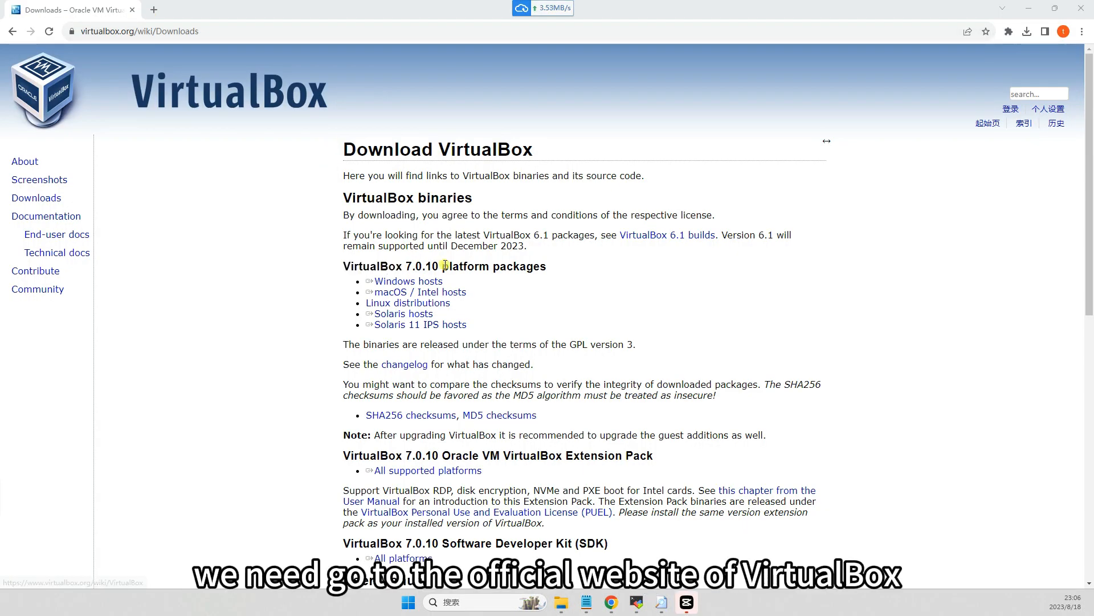
left_click_drag(341, 268, 553, 268)
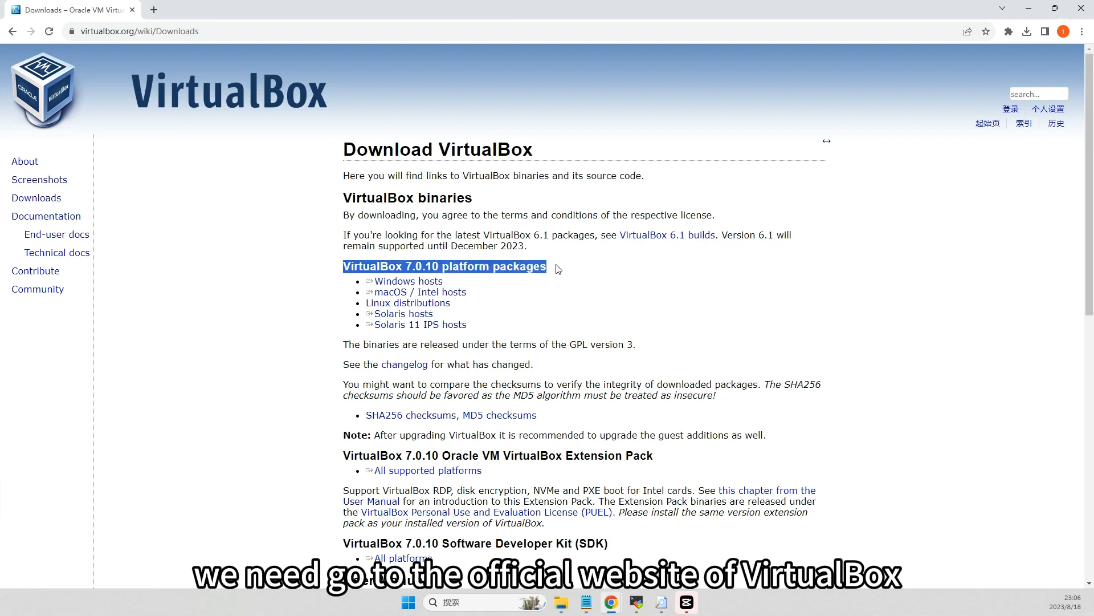
left_click(465, 284)
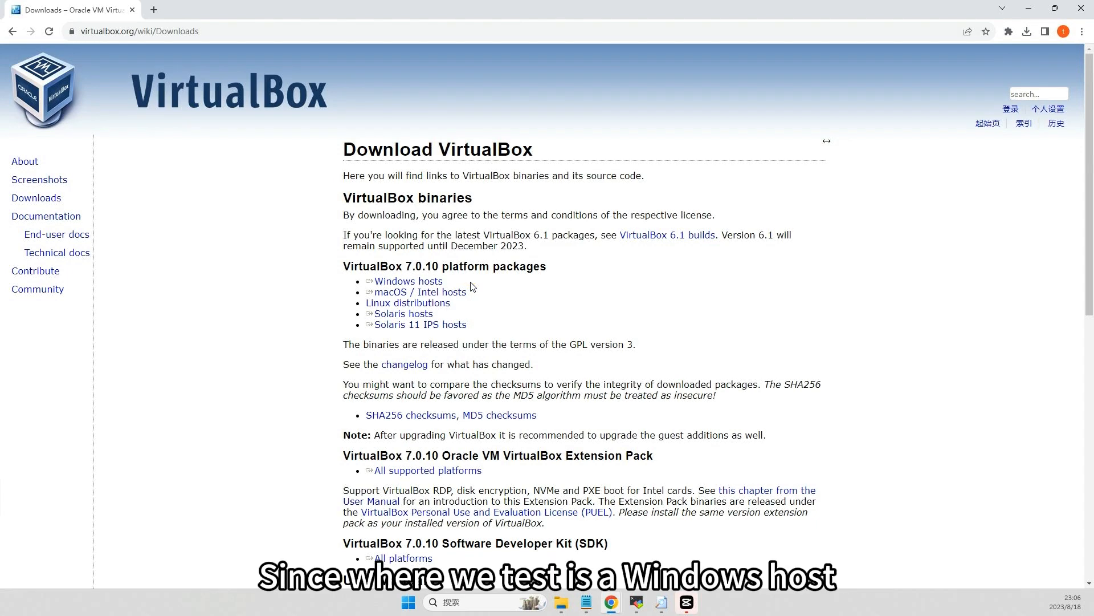
left_click_drag(470, 284, 366, 282)
key("ctrl+c")
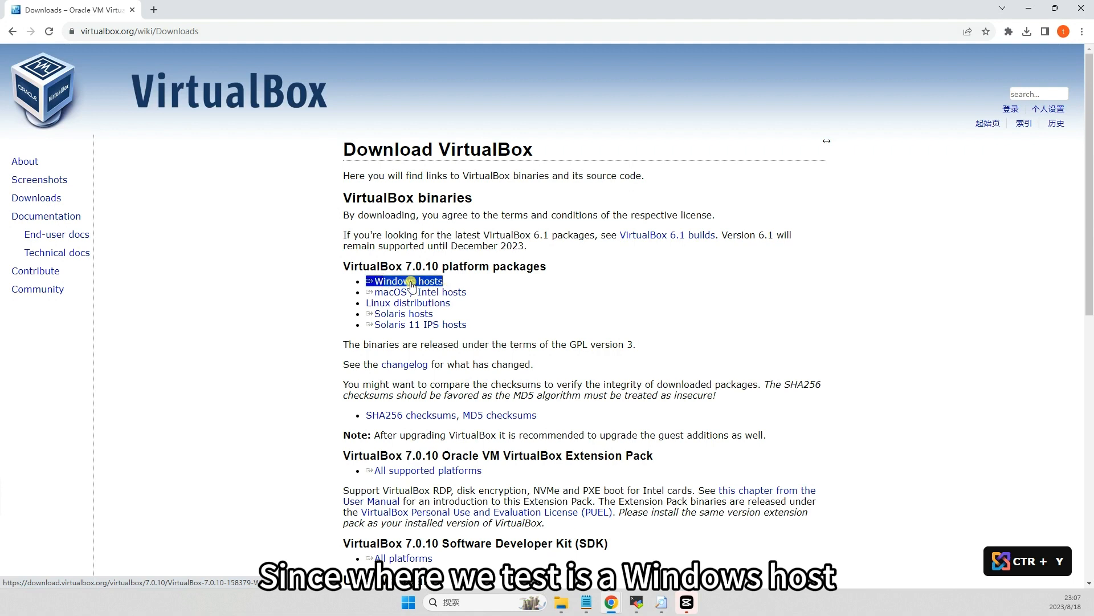
left_click(411, 283)
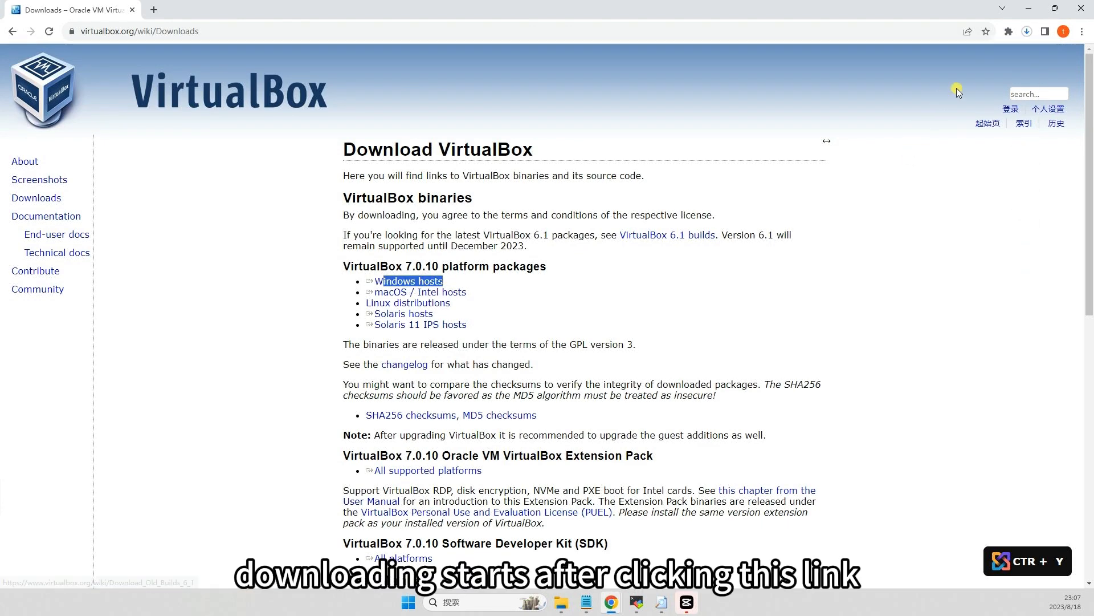
left_click(1029, 32)
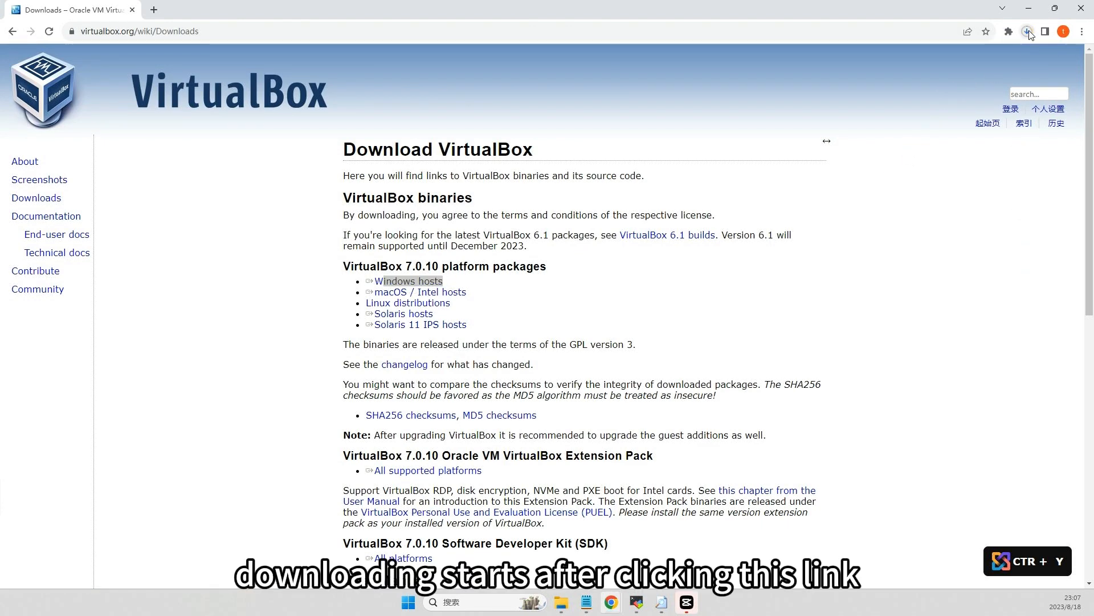
left_click(771, 123)
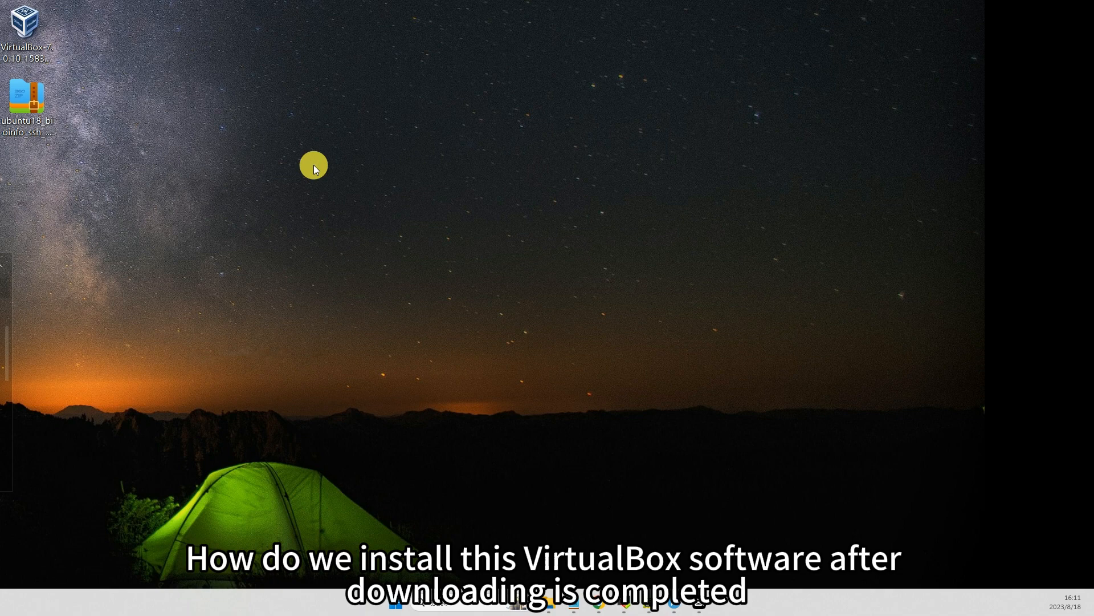
Run the downloaded VirtualBox 7.0.10 installer and set the installation folder to D:\Programs\Oracle\VirtualBox\.
left_click(36, 41)
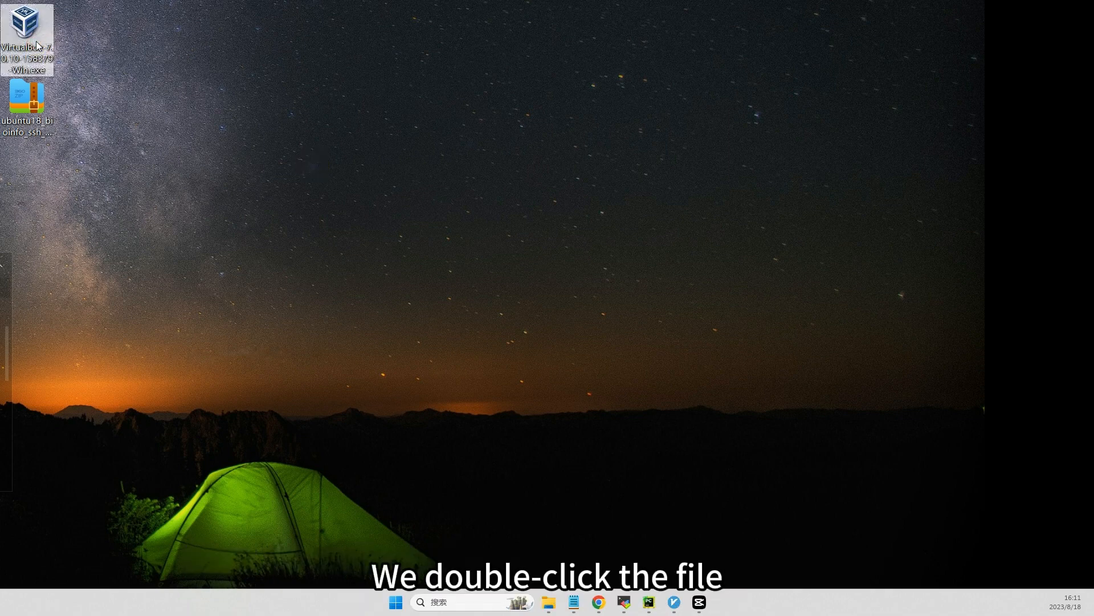
double_click(39, 43)
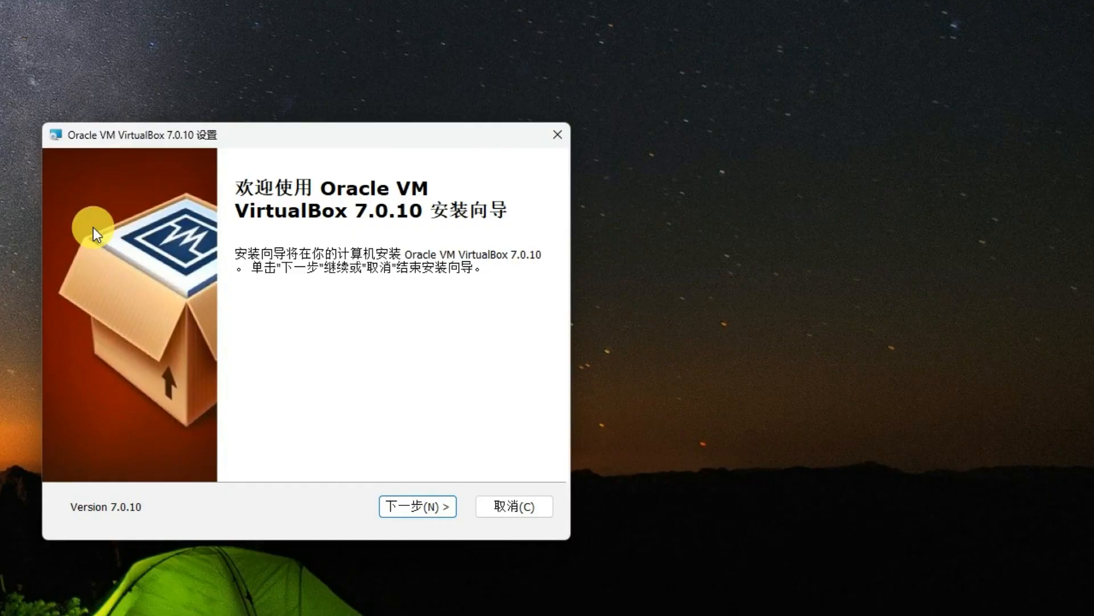
left_click(419, 506)
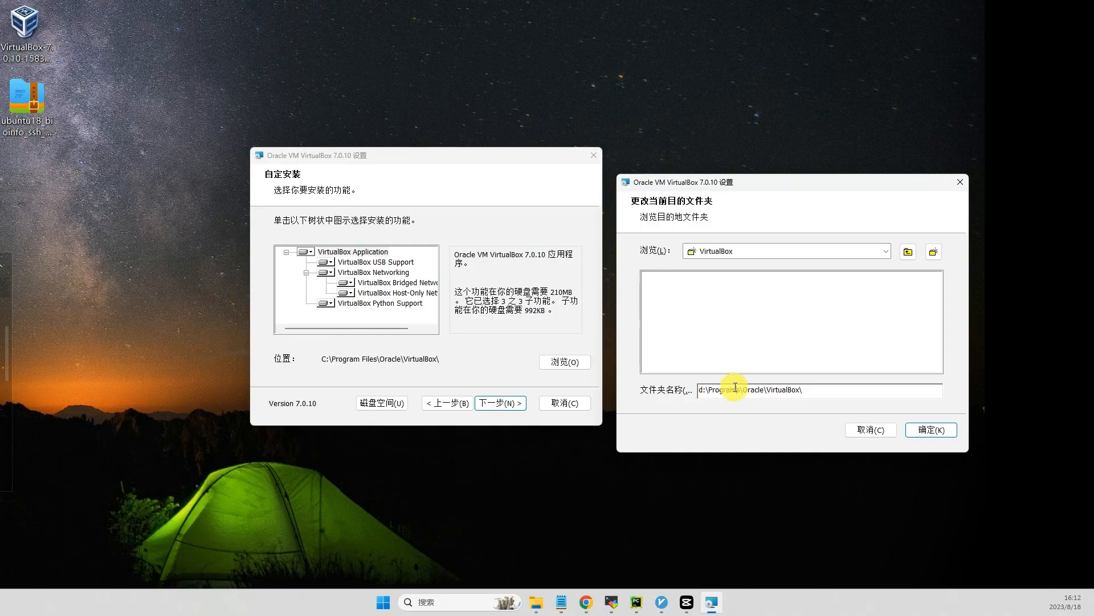
left_click_drag(726, 389, 767, 389)
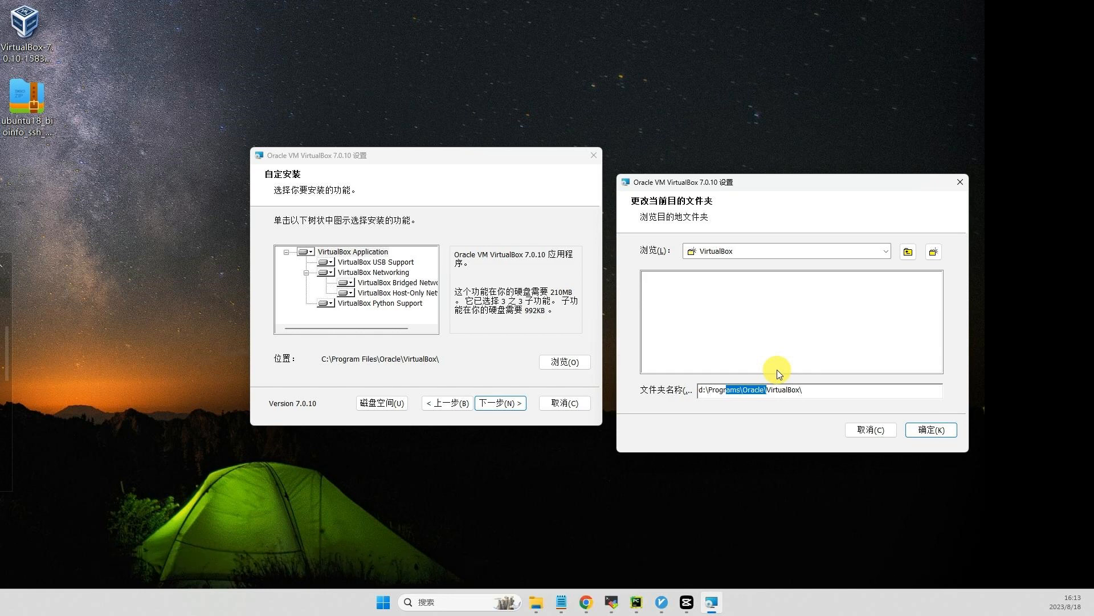
left_click(933, 431)
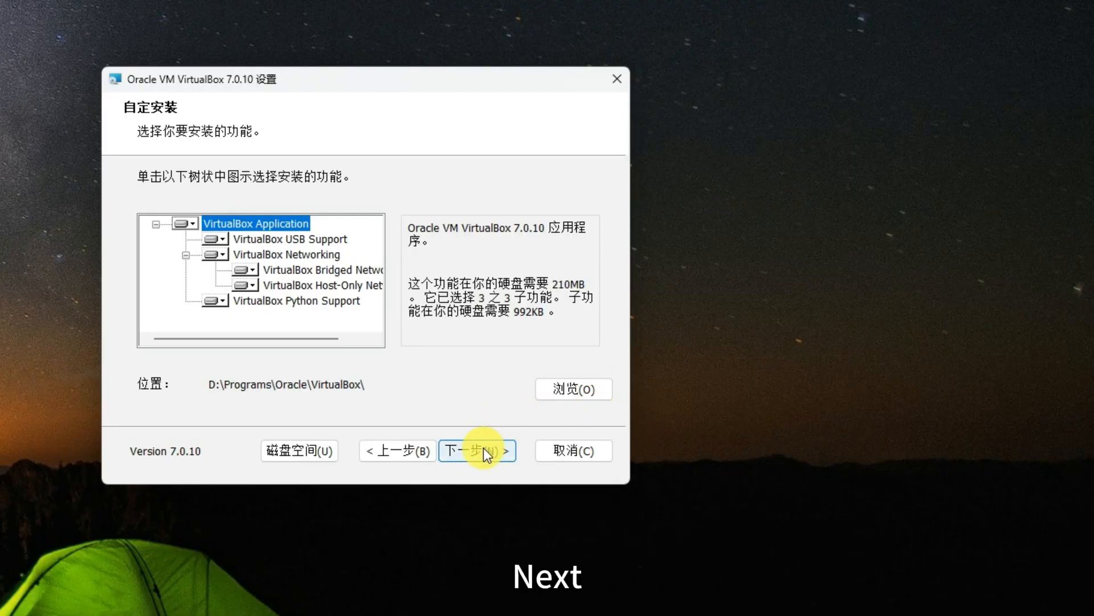
Install VirtualBox, accepting the network and missing Python dependency warnings, and finish the wizard without launching the program.
left_click(483, 449)
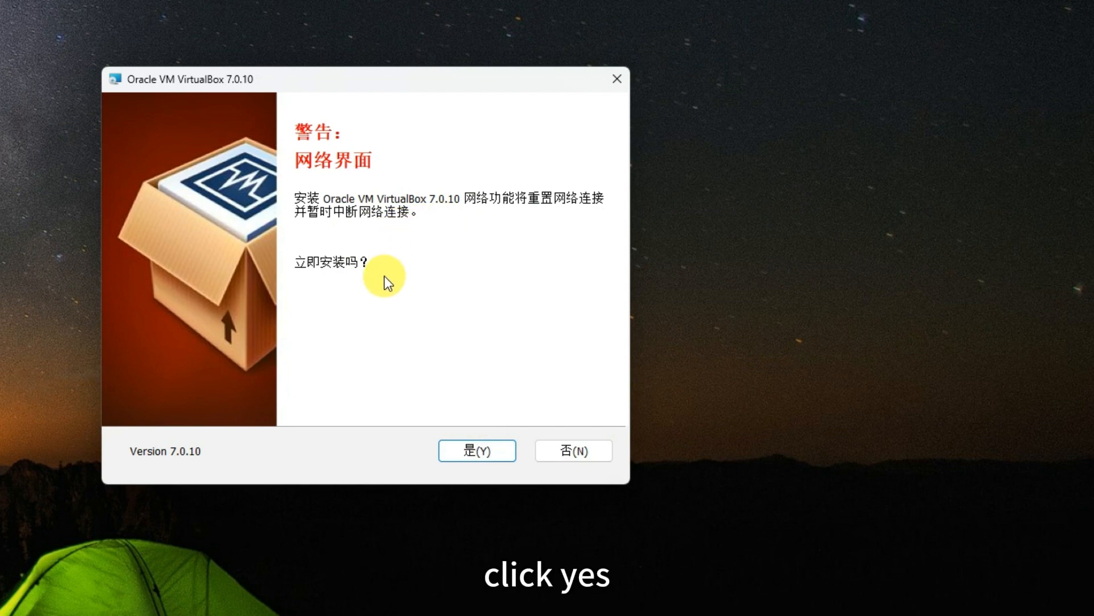
left_click(482, 450)
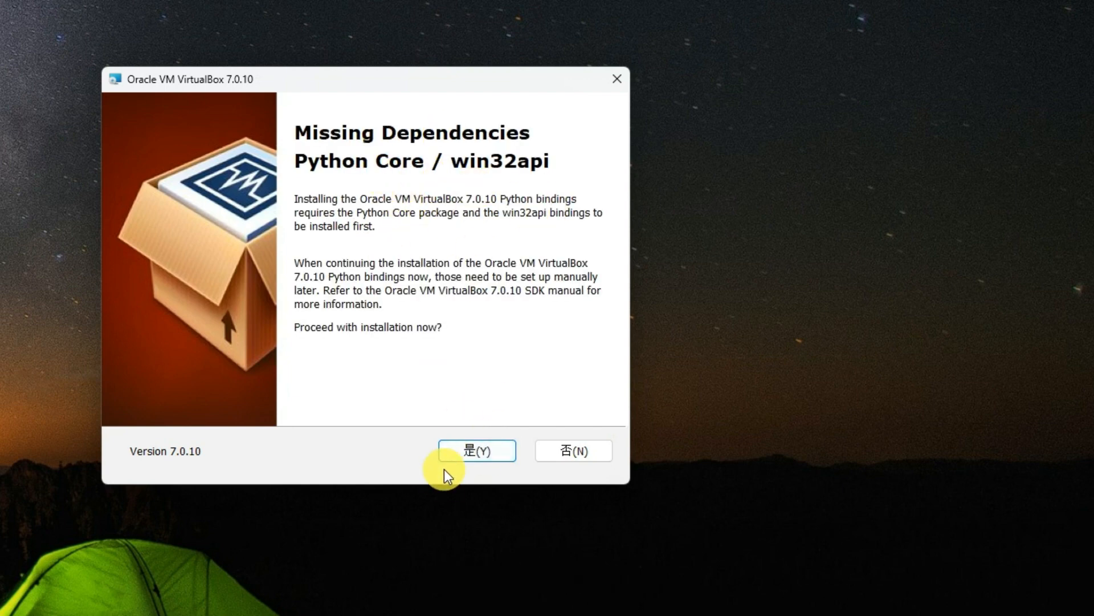
left_click(478, 447)
left_click(472, 449)
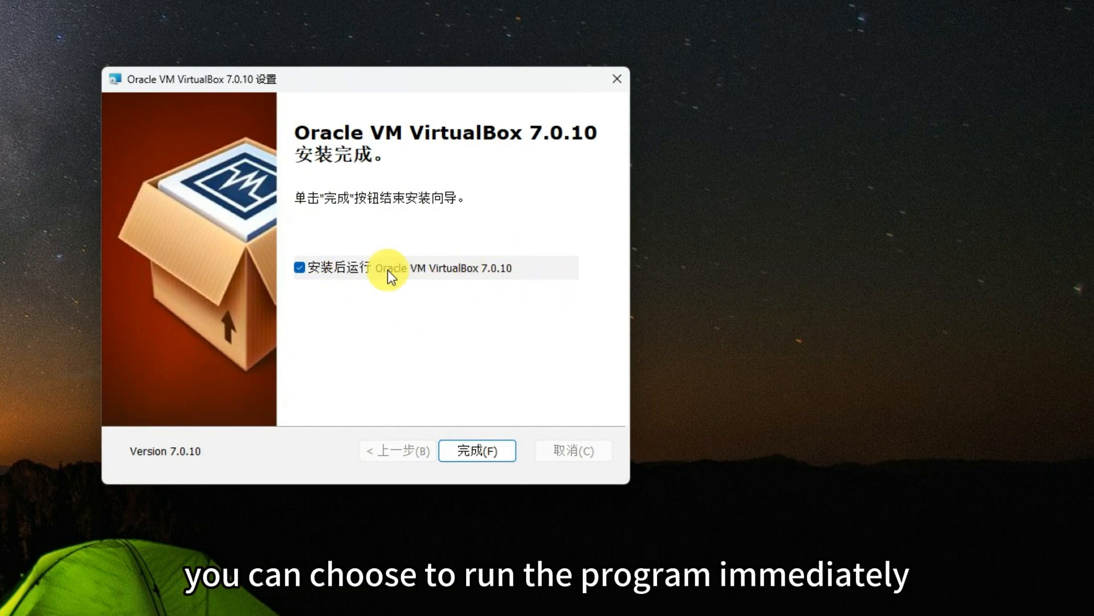
left_click(298, 268)
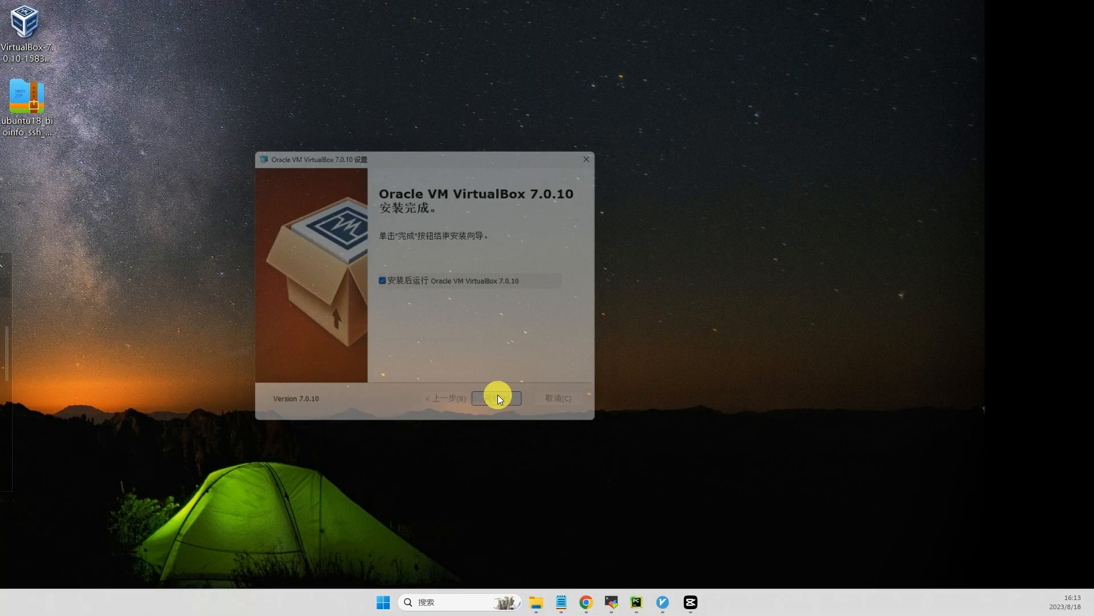
left_click(477, 451)
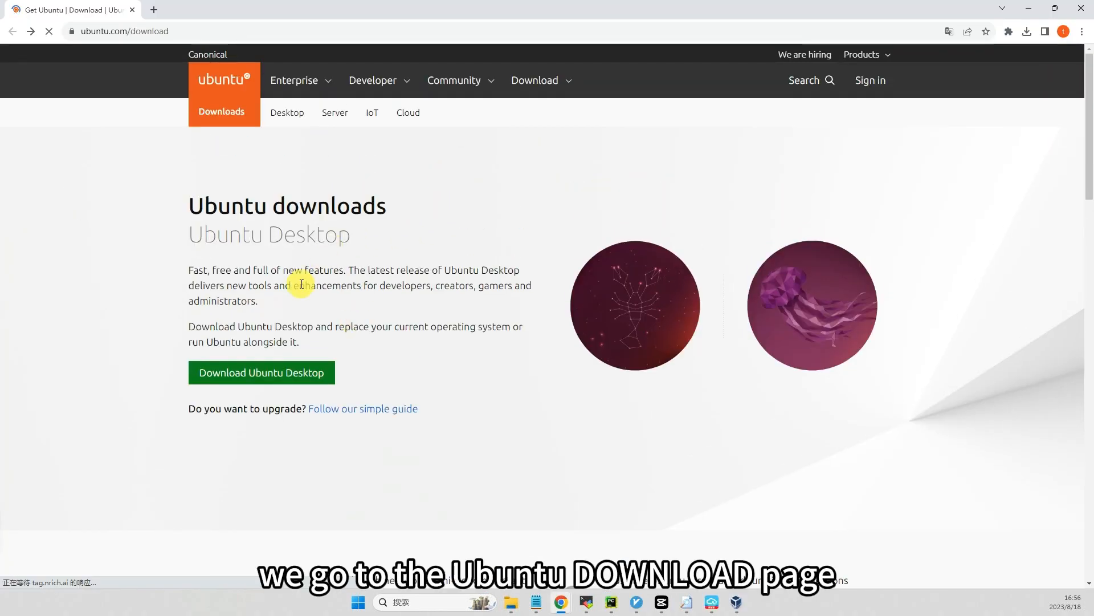
Open the Ubuntu Server download page from the Ubuntu downloads page in the browser.
scroll(368, 421, "down", 9)
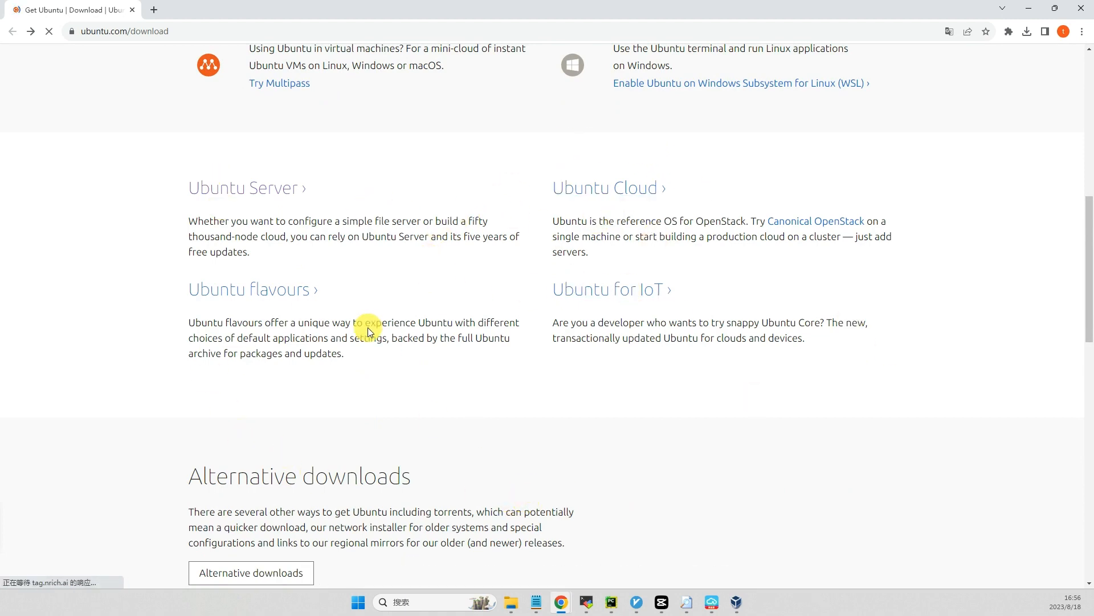
scroll(293, 286, "up", 9)
scroll(316, 281, "down", 9)
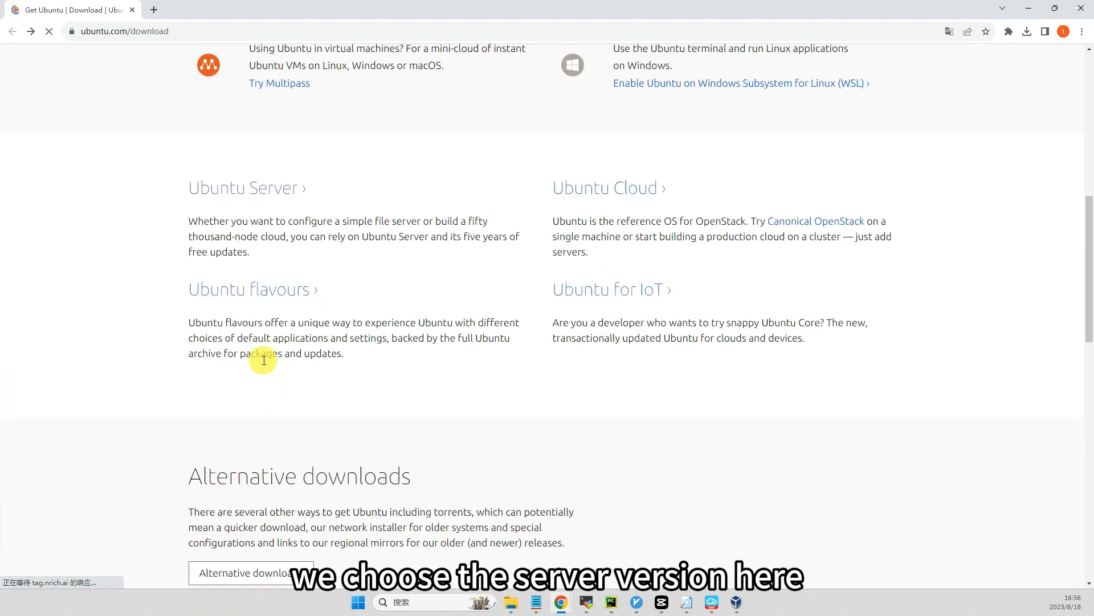
scroll(293, 246, "up", 5)
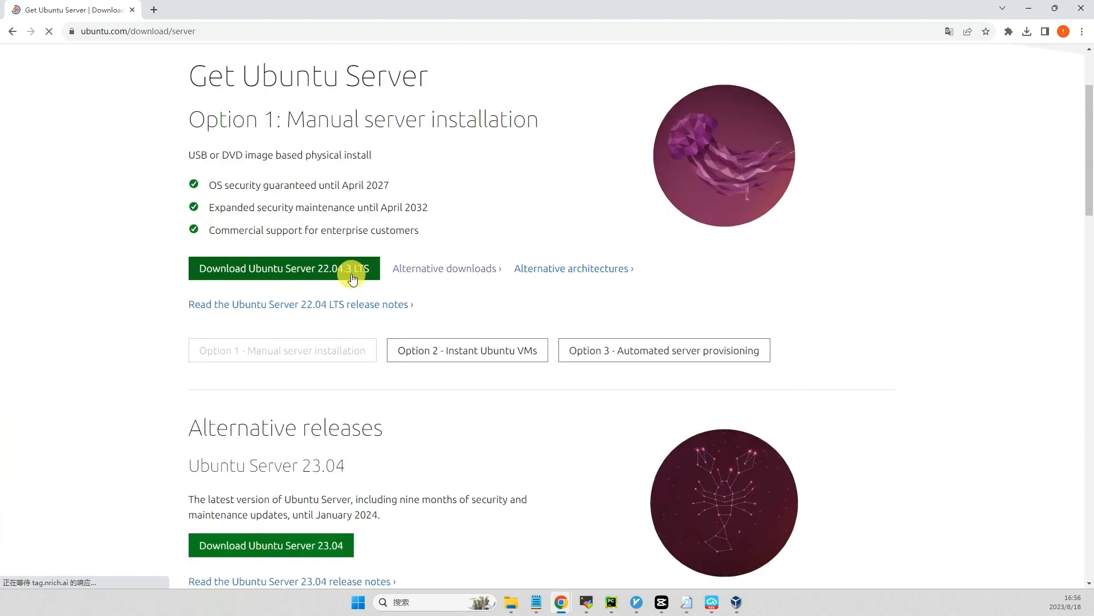
Download the BitTorrent file for Ubuntu Server 22.04.3 LTS and open it to fetch the image.
scroll(453, 267, "down", 2)
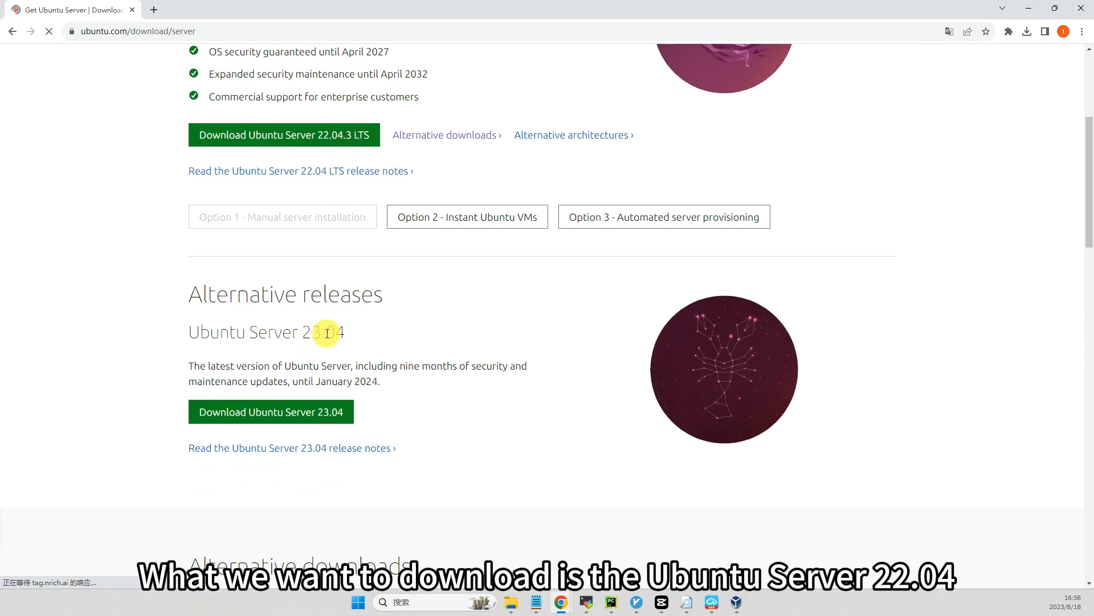
left_click_drag(200, 330, 345, 331)
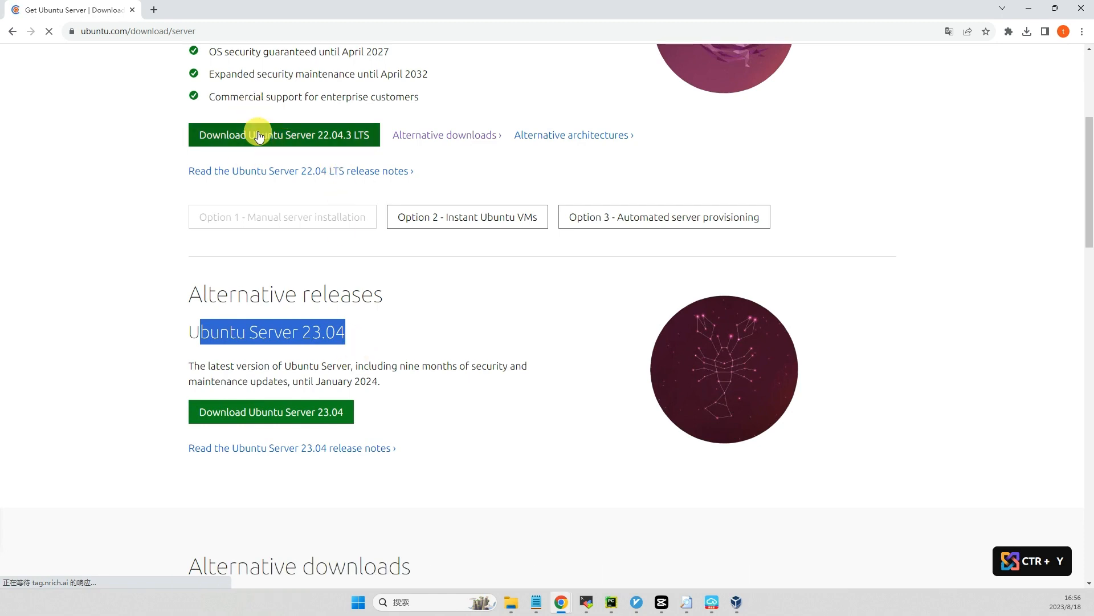
scroll(311, 134, "up", 2)
scroll(319, 139, "down", 6)
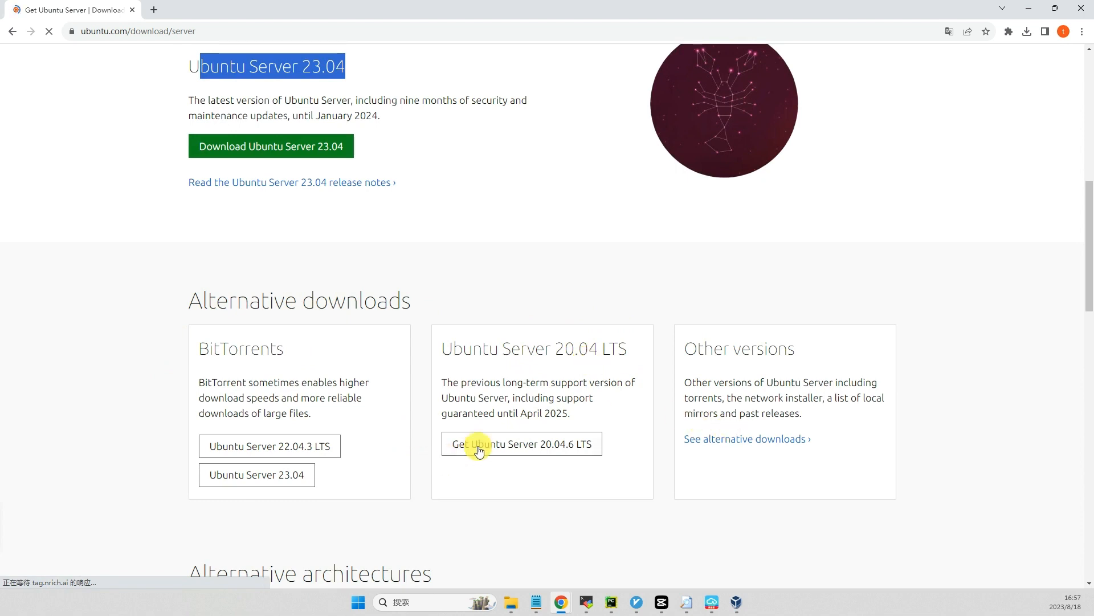
double_click(240, 357)
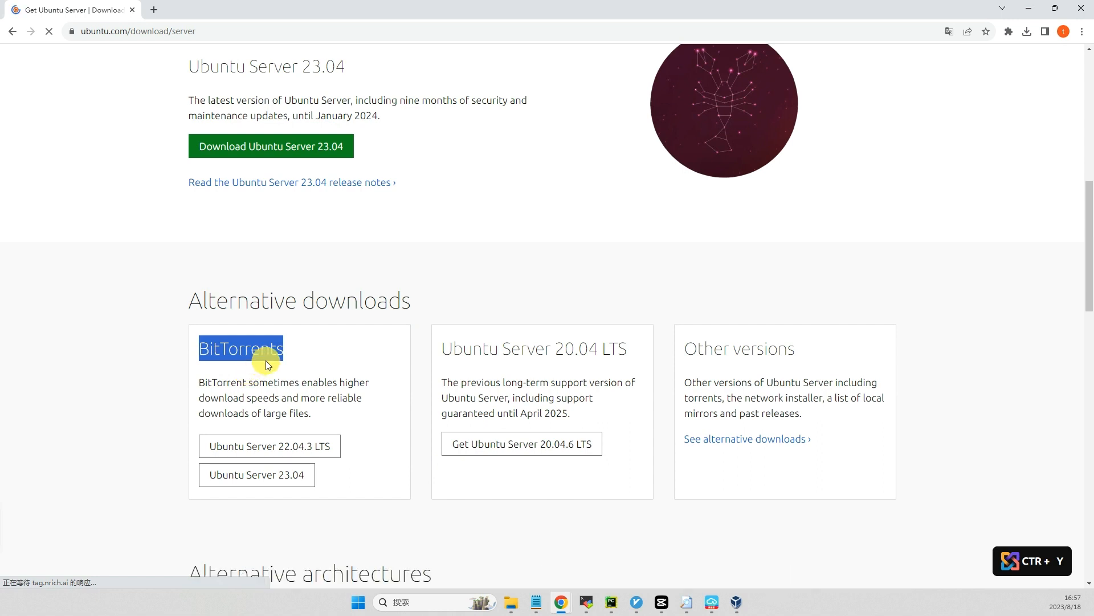
left_click(240, 447)
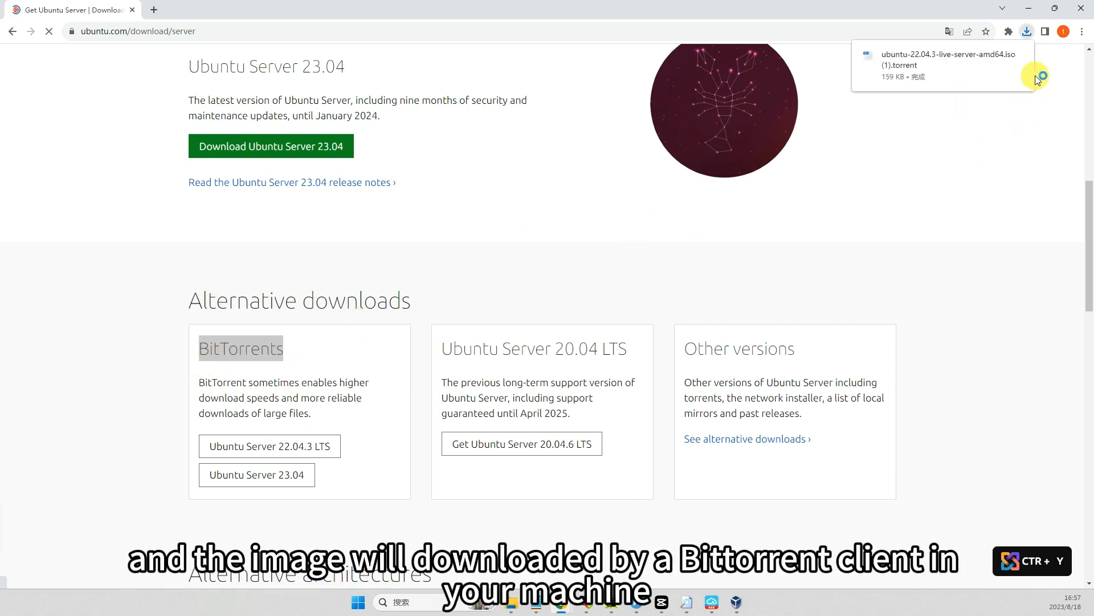
left_click(919, 61)
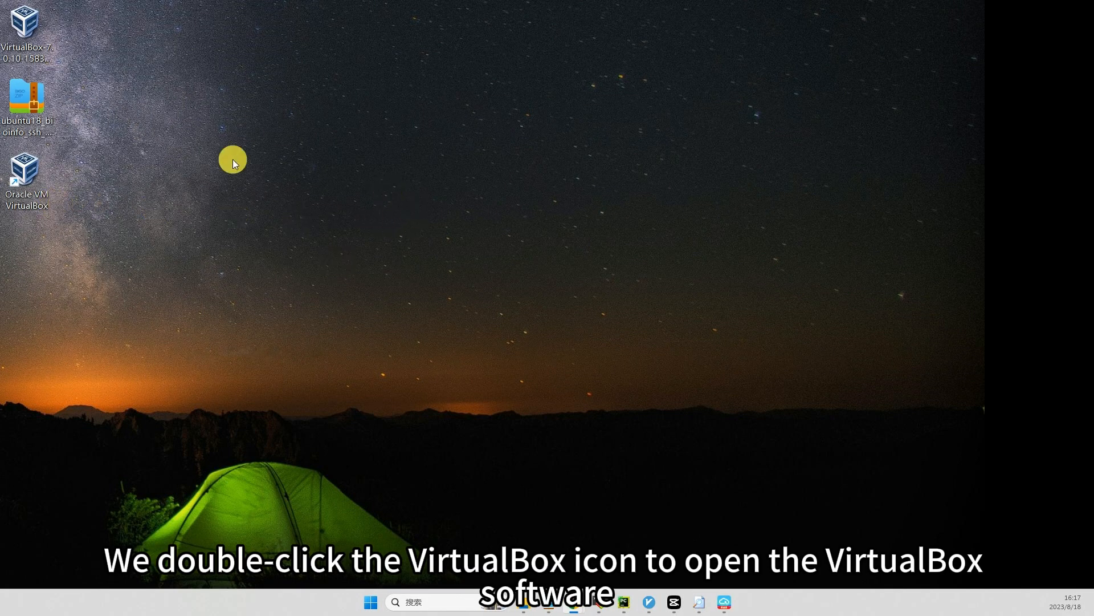
Launch Oracle VM VirtualBox from the desktop, maximize its window and start creating a new virtual machine.
double_click(36, 198)
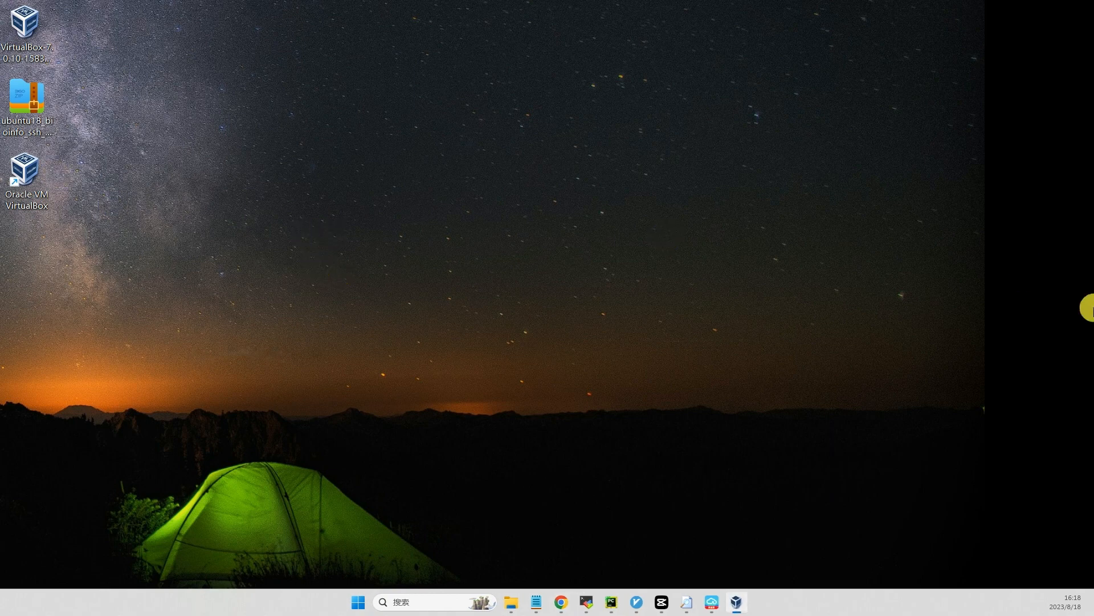
left_click_drag(1, 117, 559, 2)
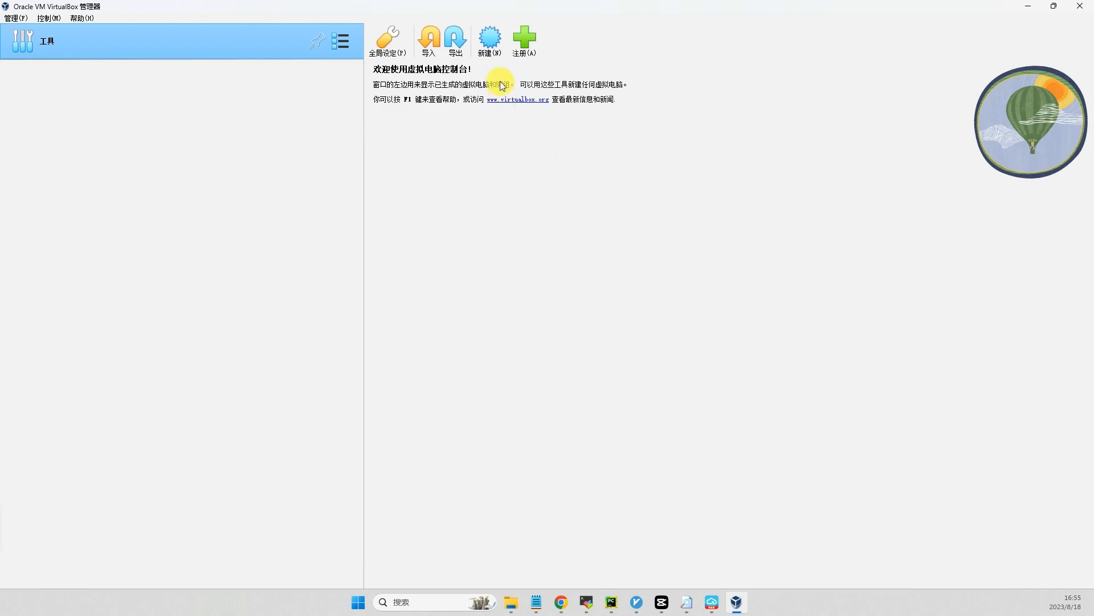
left_click(495, 49)
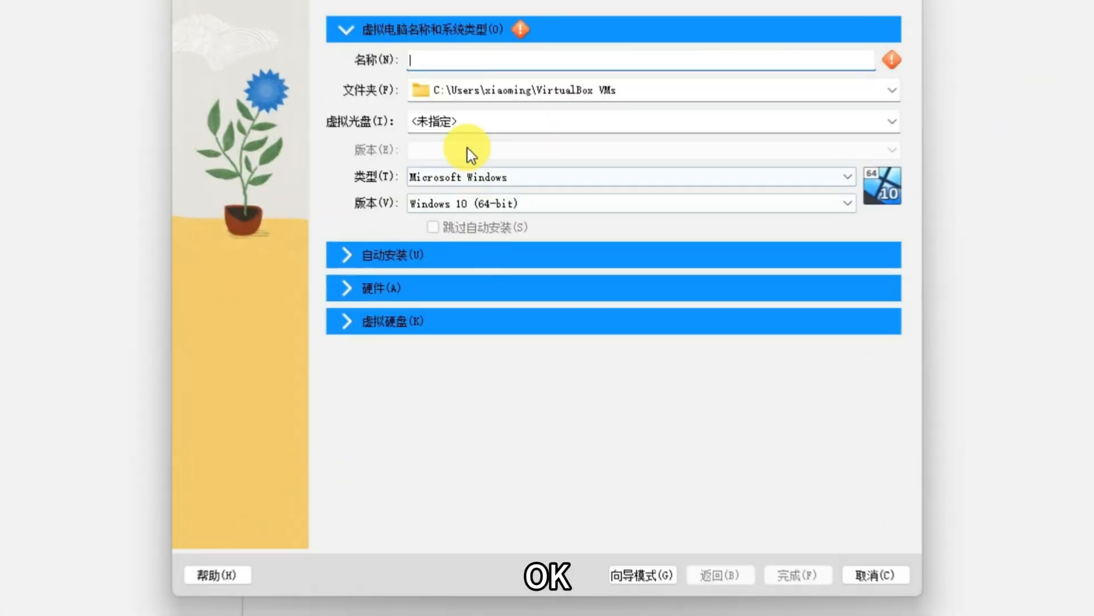
Name the new virtual machine ubuntu_server22.
left_click(481, 54)
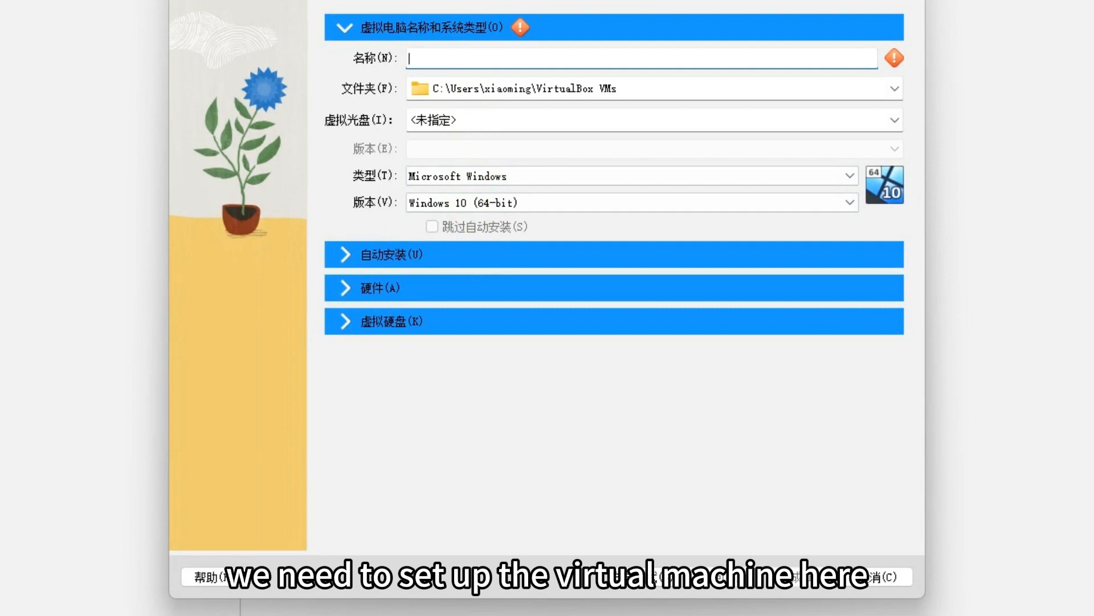
left_click(450, 52)
type("ubunt")
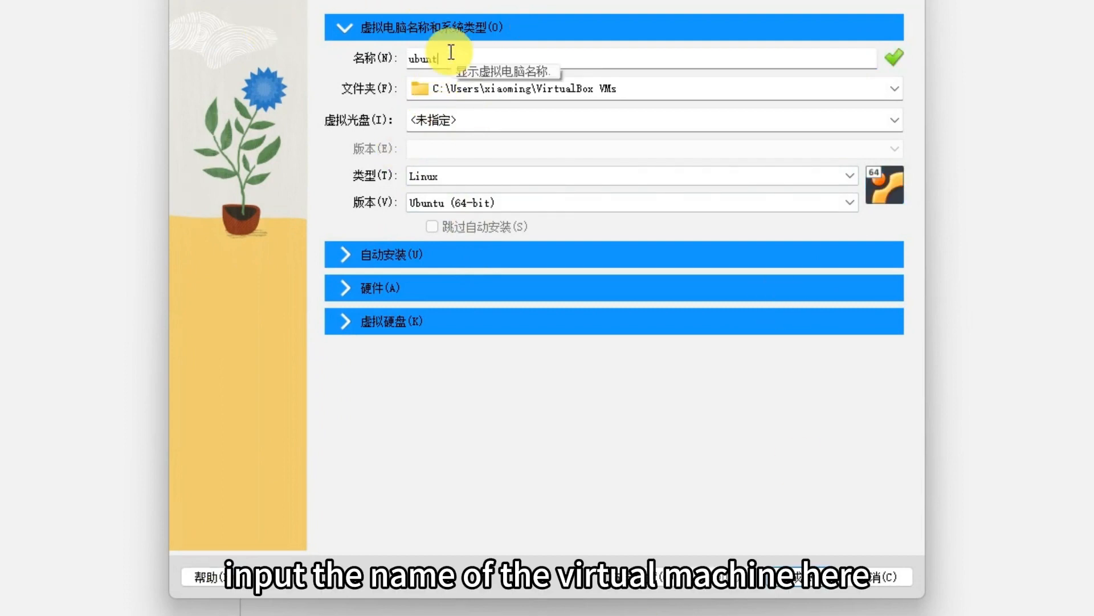
type("u_ser")
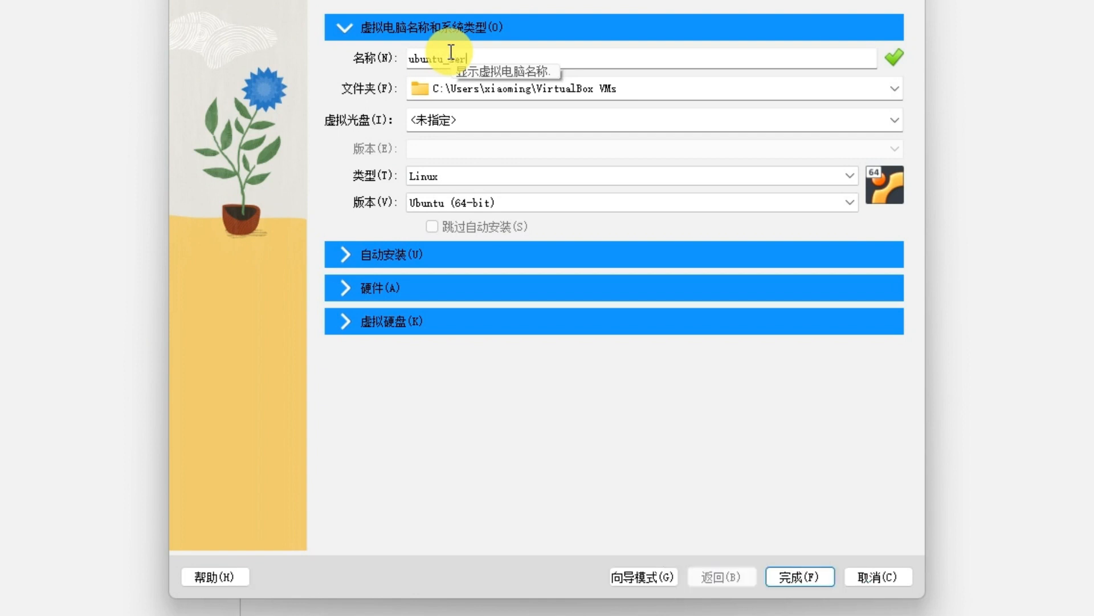
type("ver22")
Set the virtual machine's storage folder to D:\VB\bioinfo.
left_click(898, 91)
left_click(480, 130)
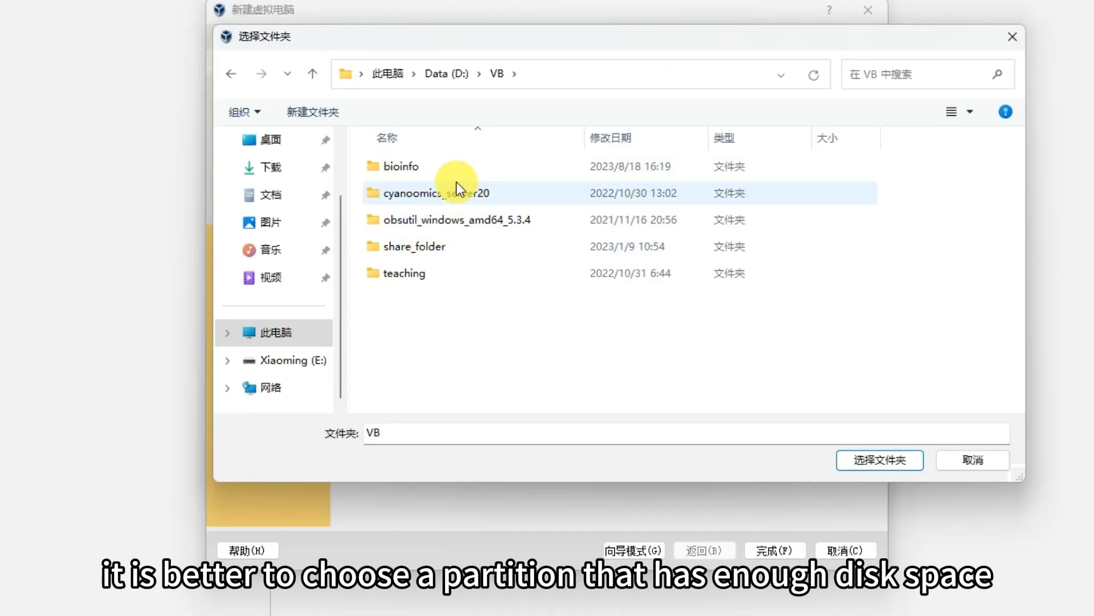
left_click(442, 172)
left_click(870, 462)
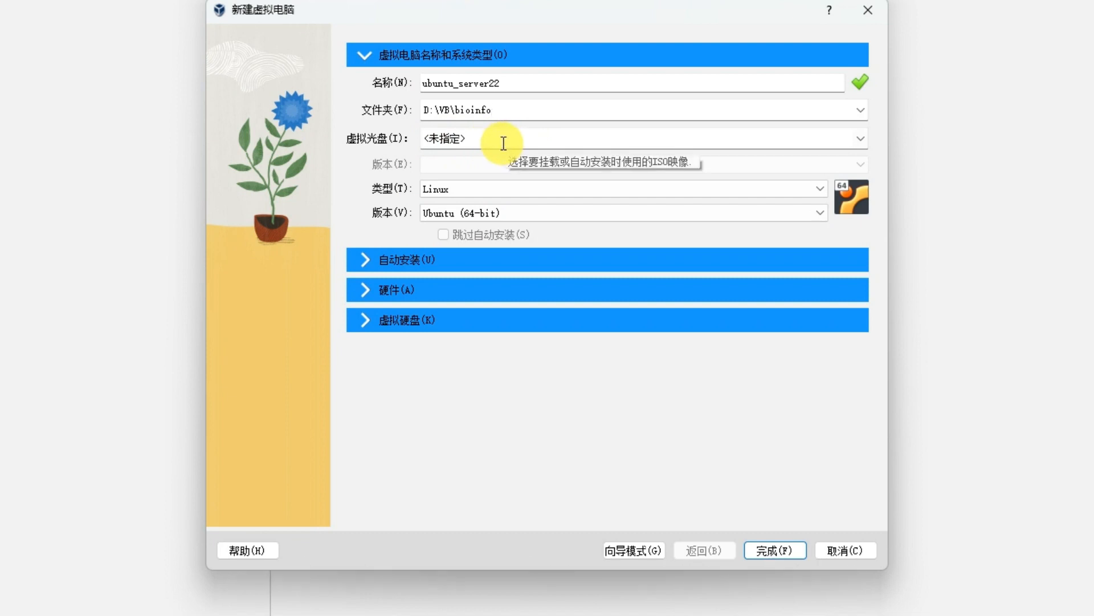
Set the virtual disc image to D:\VB\ubuntu-22.04.3-live-server-amd64.iso.
left_click(567, 615)
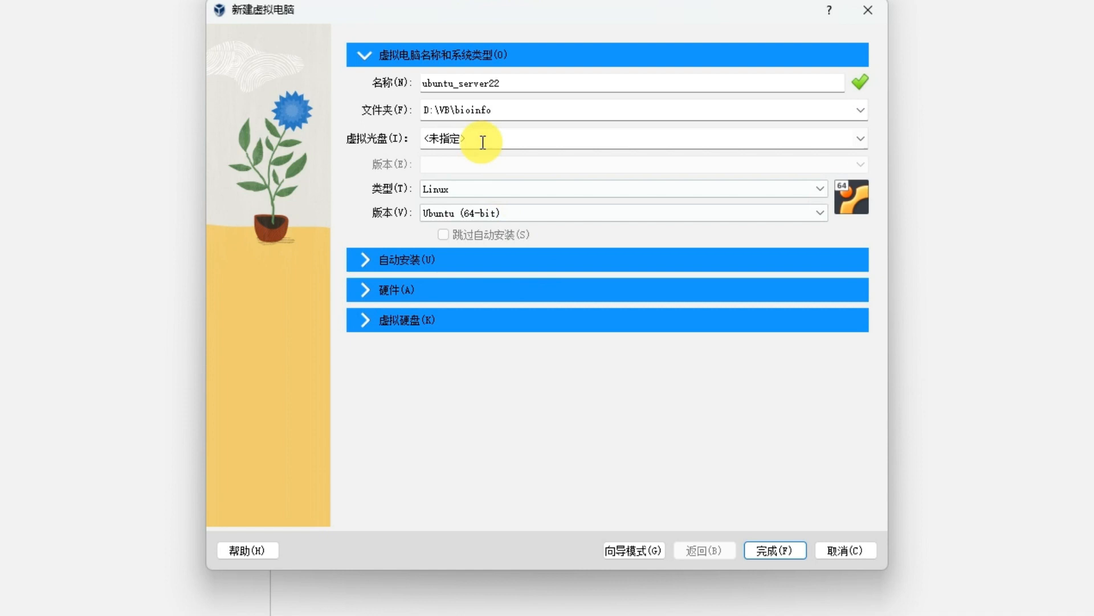
left_click(477, 138)
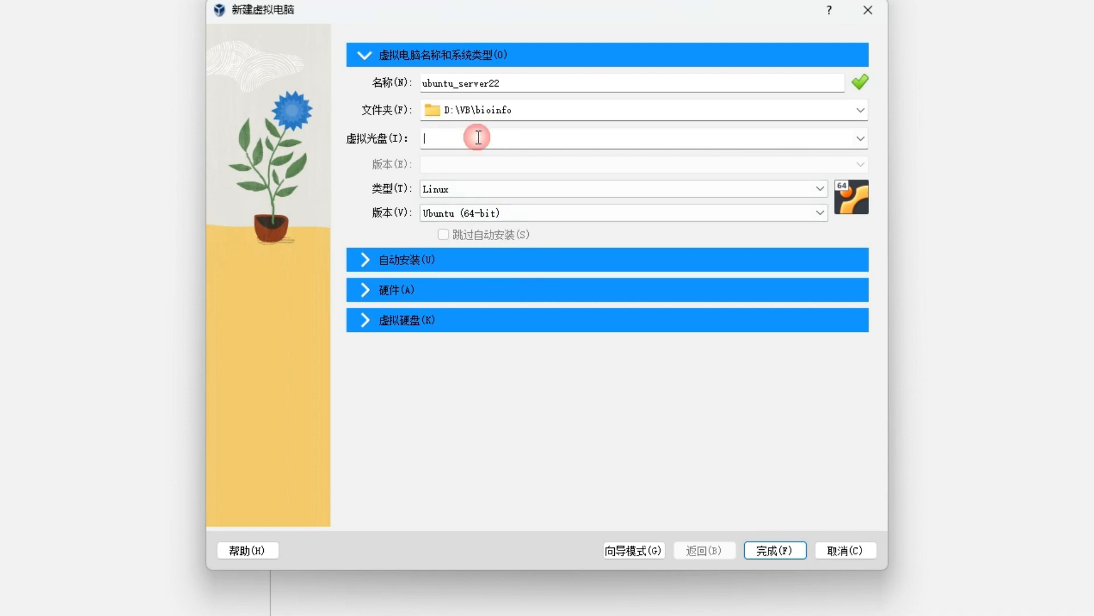
left_click(860, 139)
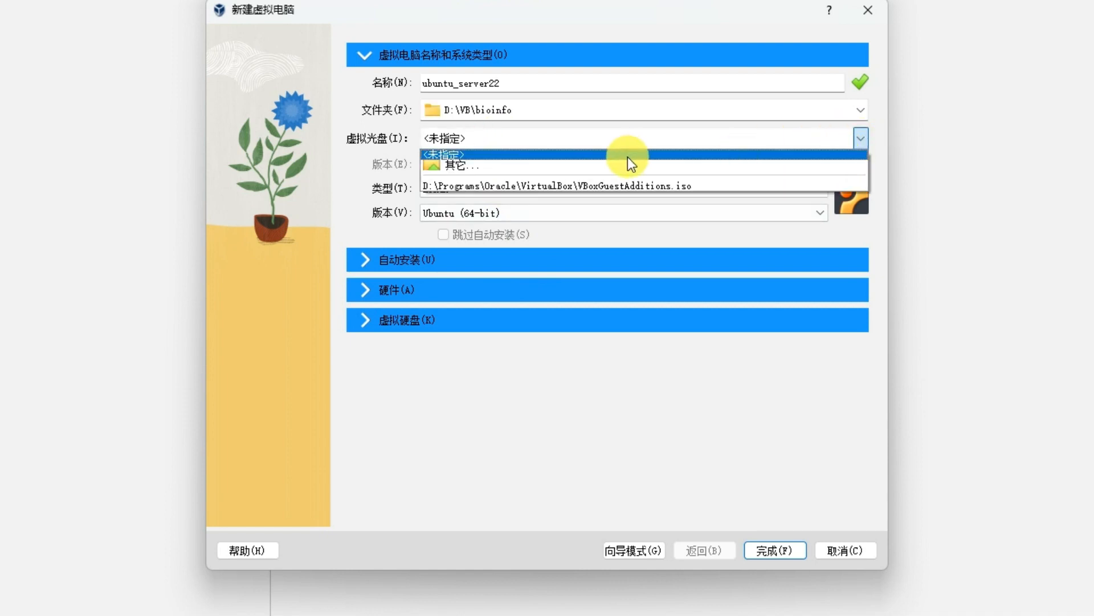
left_click(559, 165)
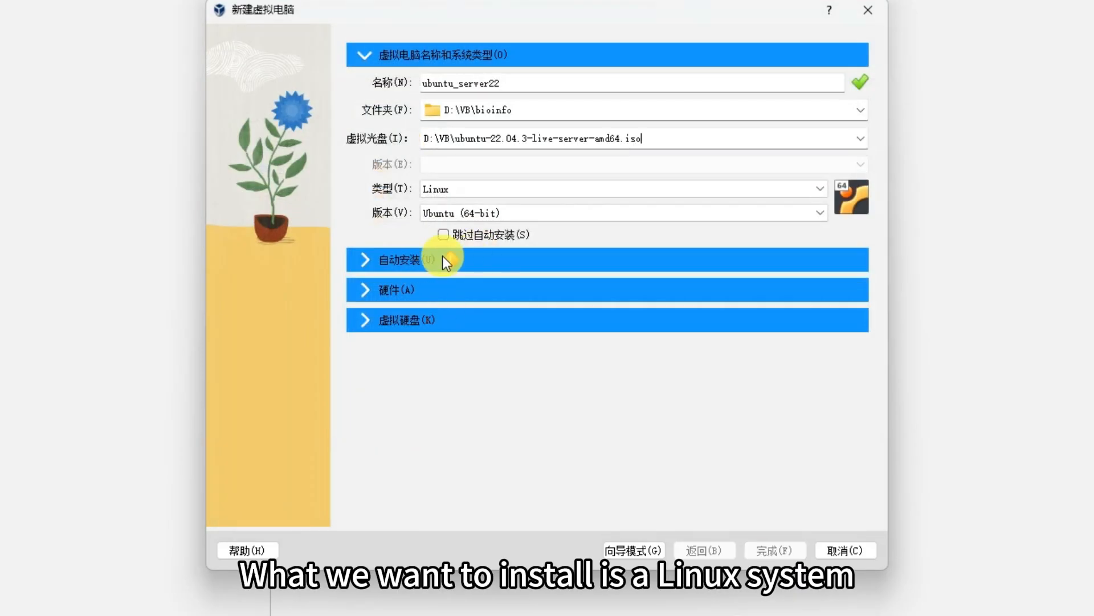
Choose Linux as the operating system type and enable skipping the unattended installation.
left_click(494, 189)
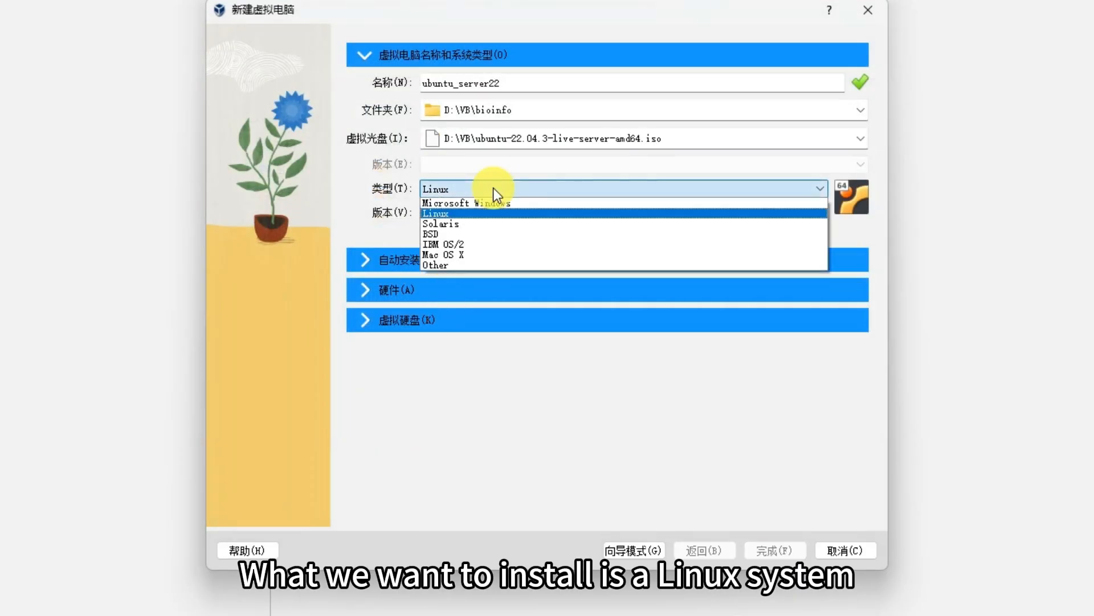
left_click(452, 214)
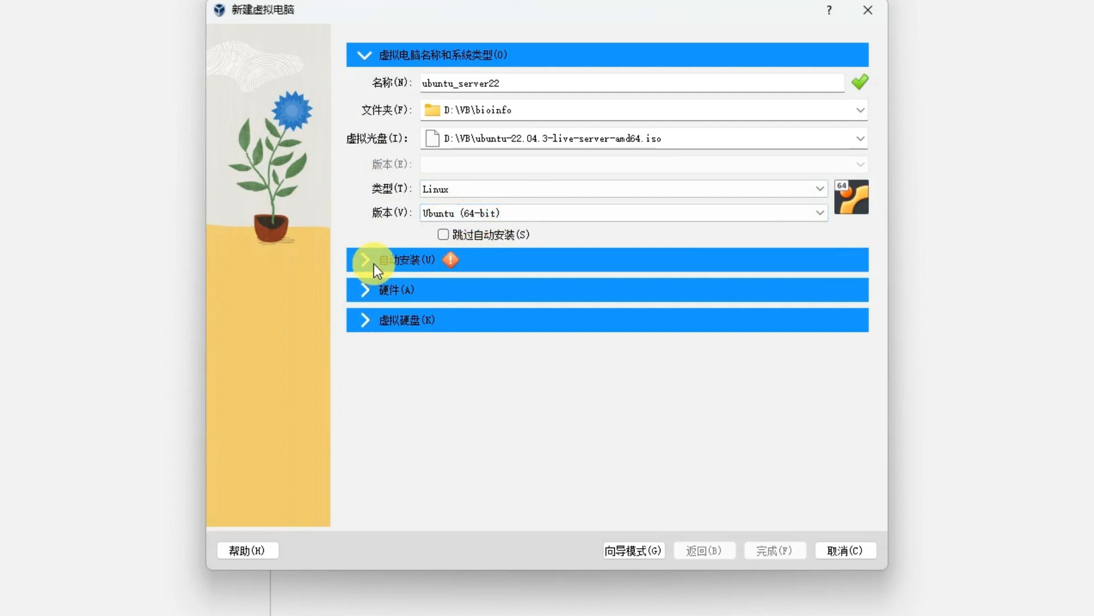
left_click(443, 235)
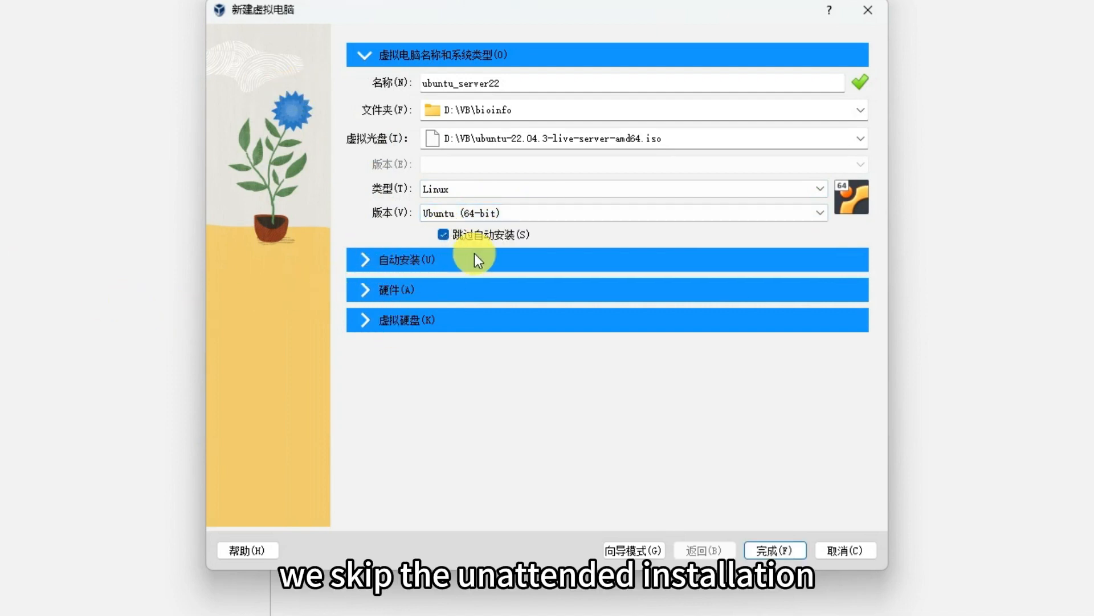
Assign 4096 MB of memory and 2 CPUs to the virtual machine.
left_click(366, 296)
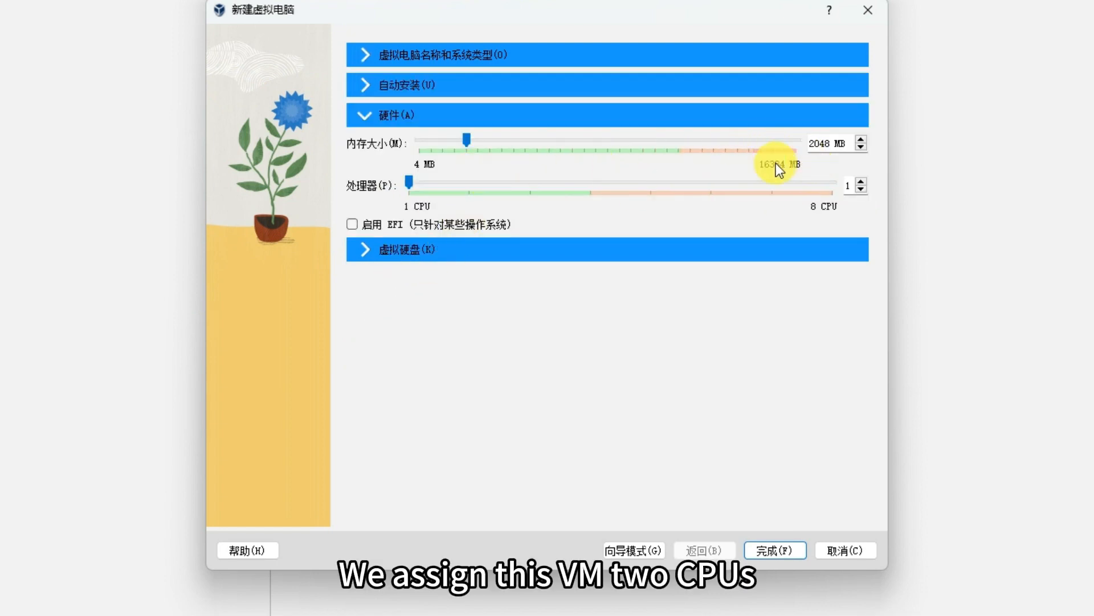
left_click_drag(470, 145, 509, 144)
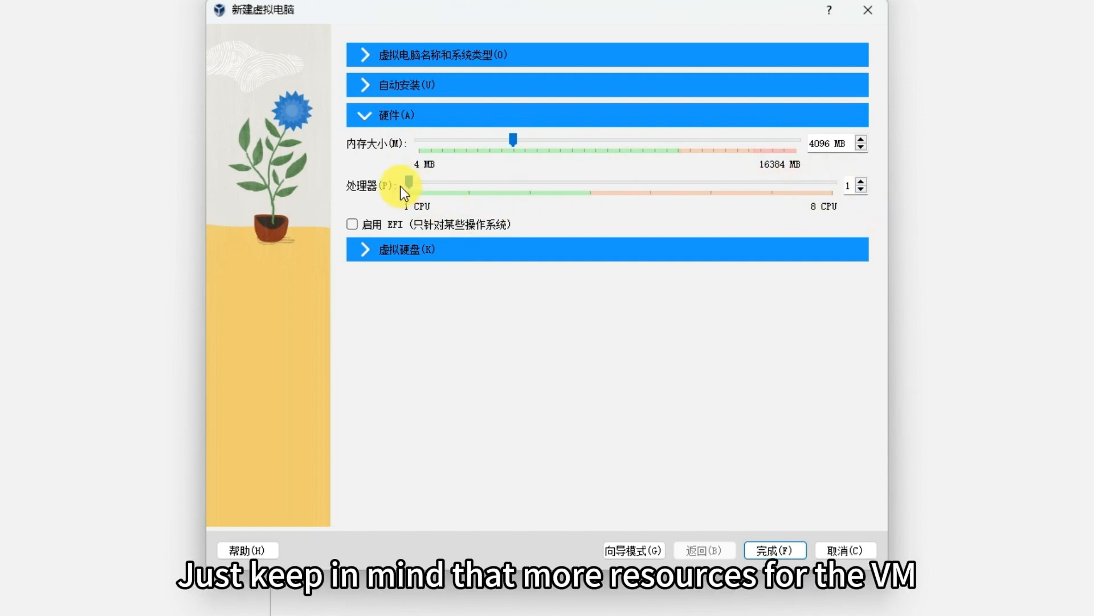
left_click_drag(411, 182, 474, 184)
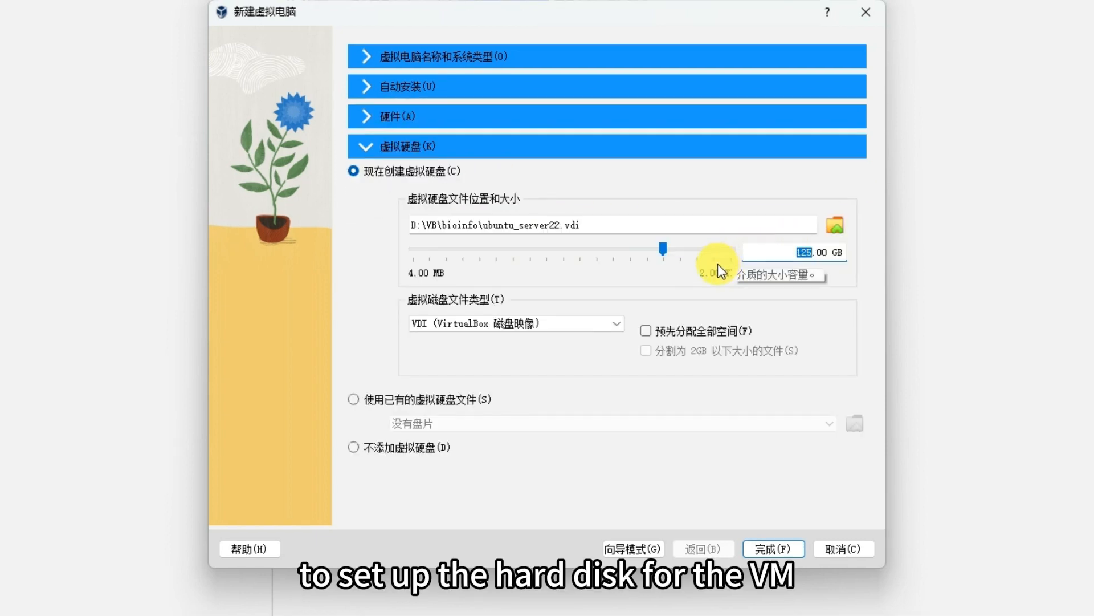
Create a 125 GB virtual hard disk in VDI format and finish creating the virtual machine.
left_click(539, 327)
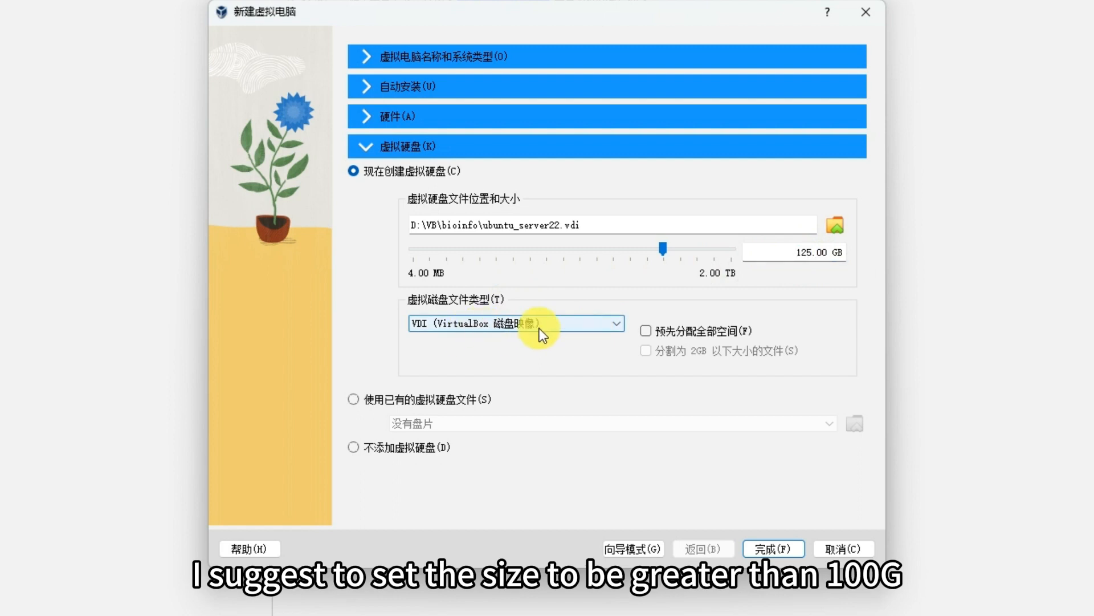
left_click(564, 326)
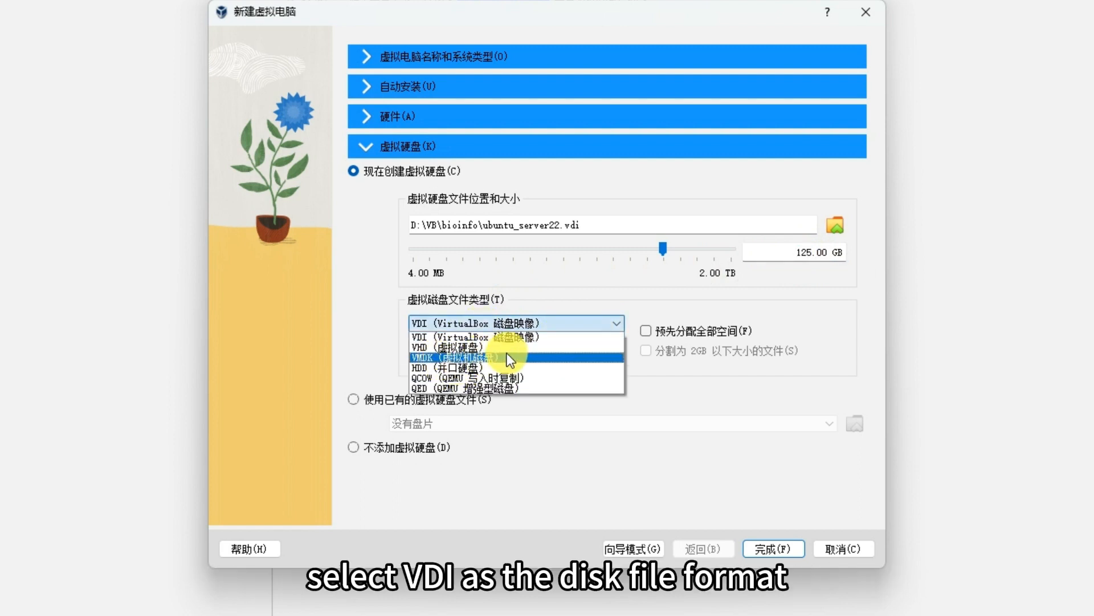
left_click(809, 327)
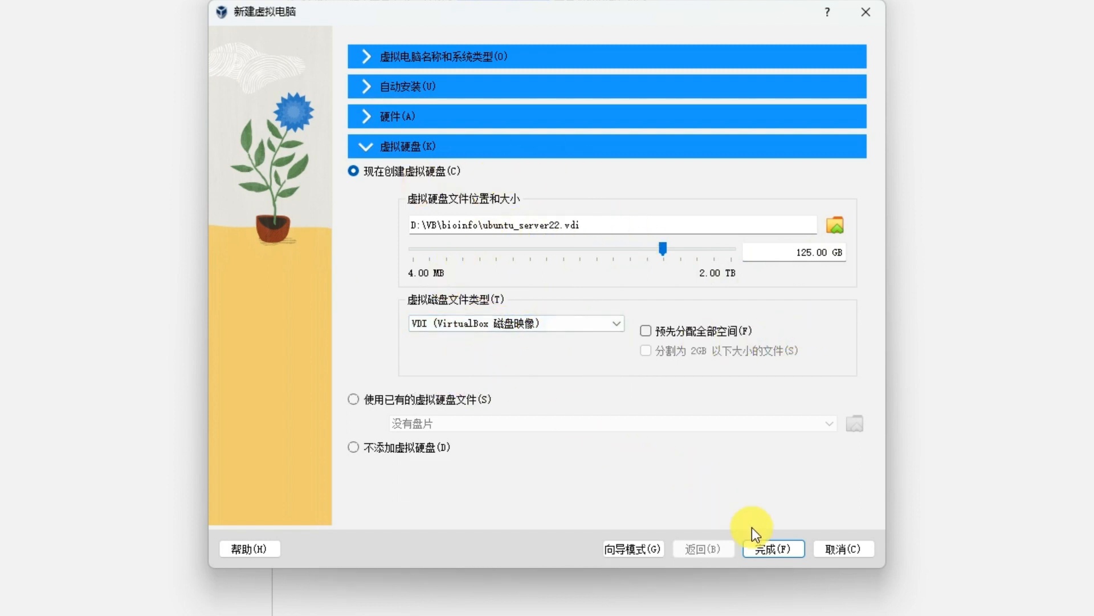
left_click(772, 549)
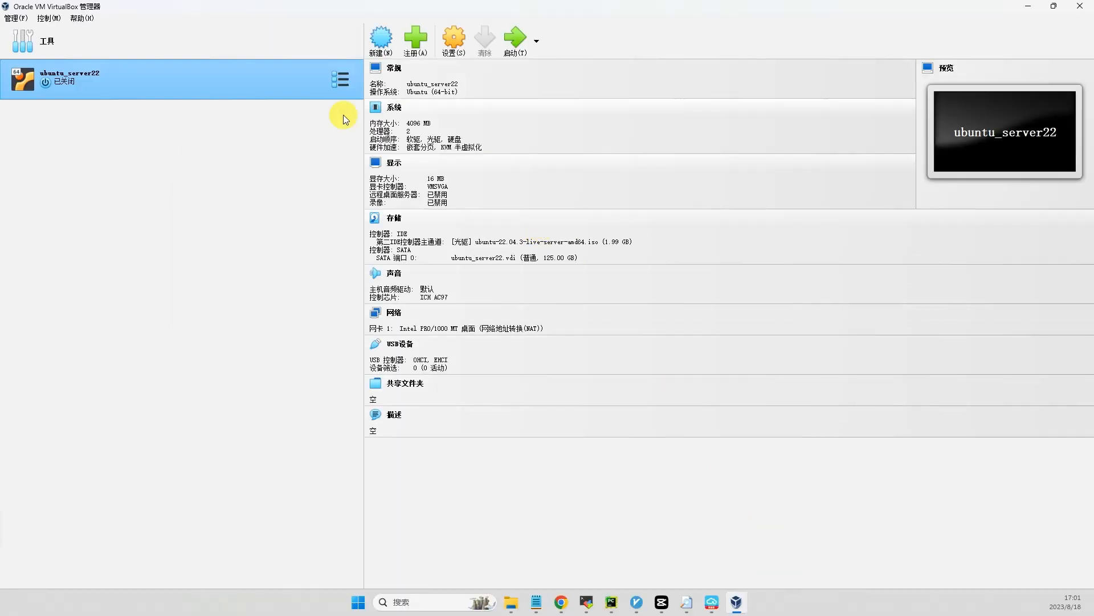
Enable network adapter 2 in the ubuntu_server22 settings, attach it to a Host-Only network and save the settings.
left_click(454, 39)
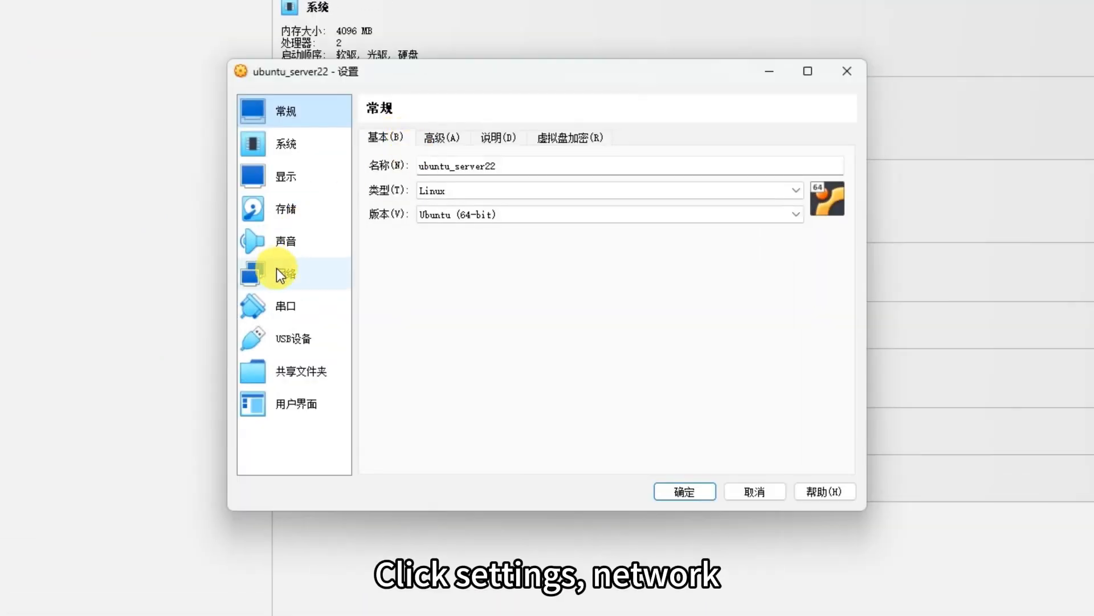
left_click(279, 272)
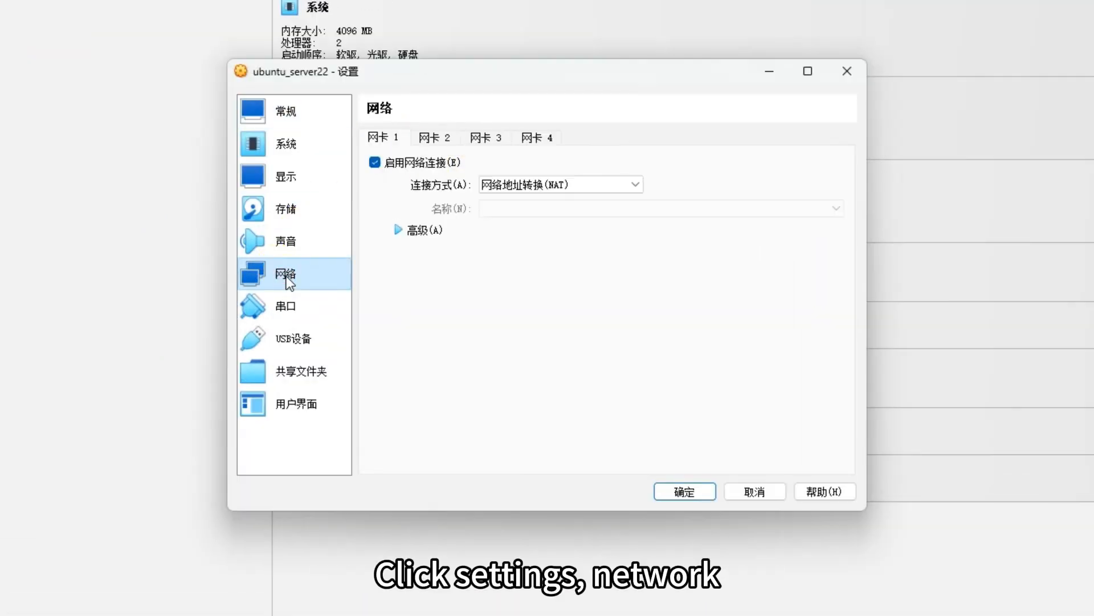
left_click(437, 233)
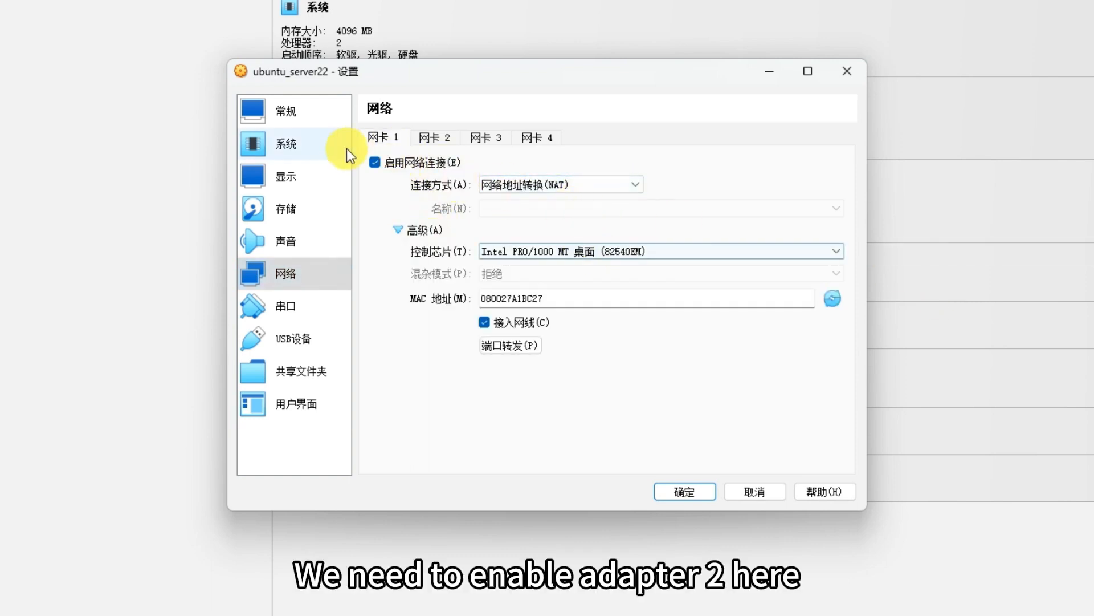
left_click(436, 138)
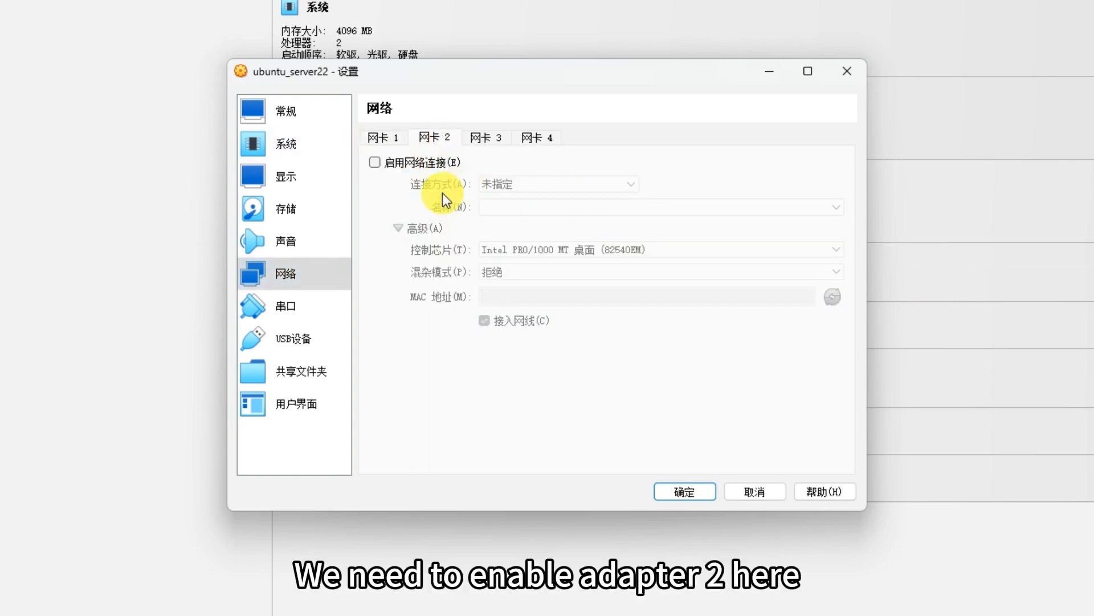
left_click(375, 162)
left_click(569, 184)
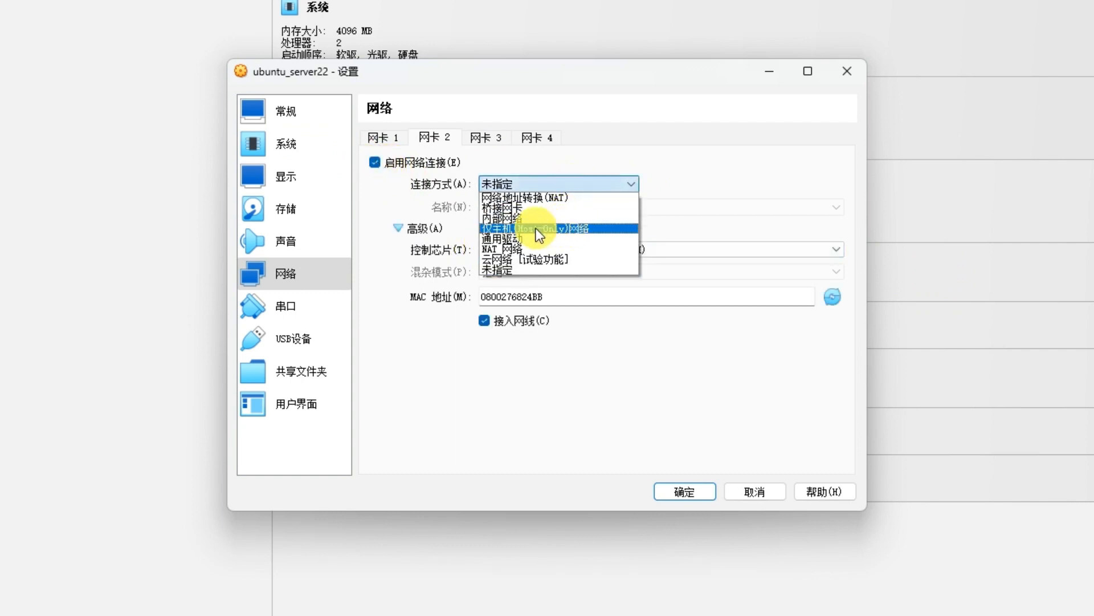
left_click(555, 228)
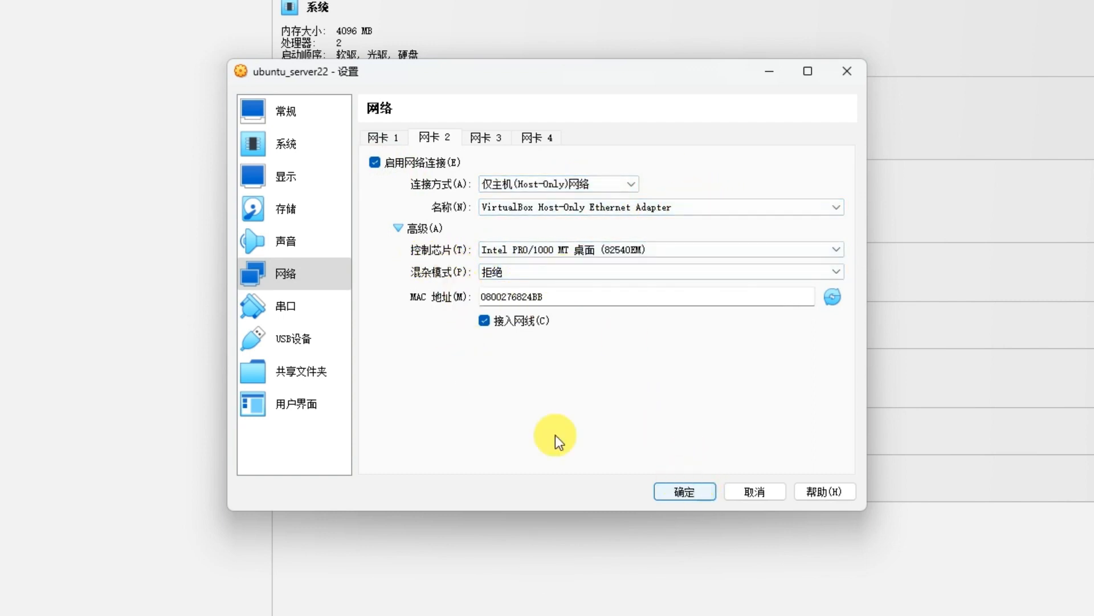
left_click(683, 491)
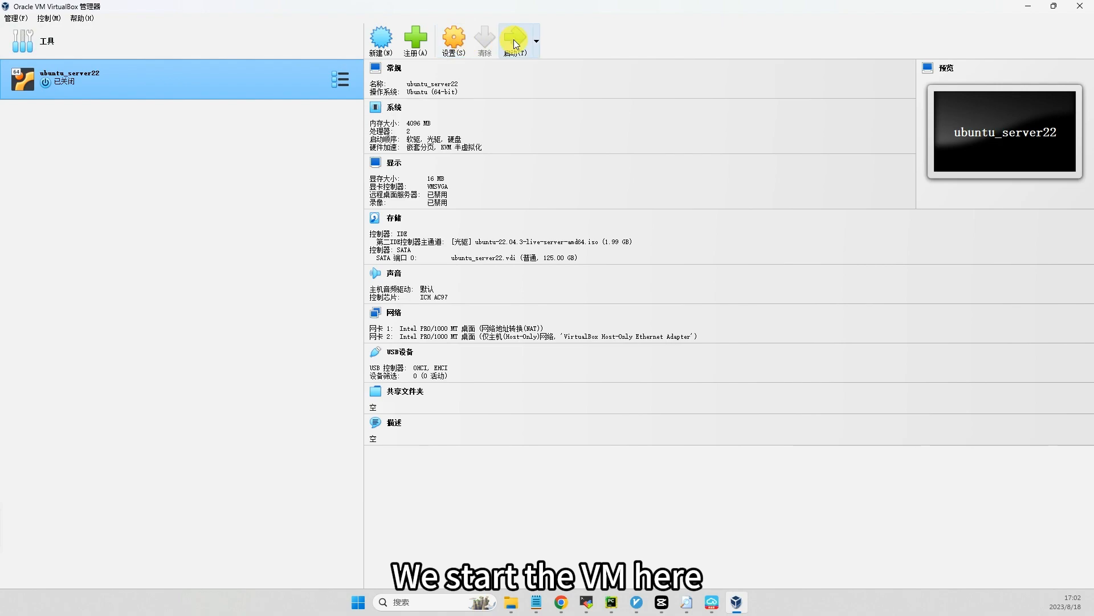
Start the ubuntu_server22 virtual machine and accept English as the installer language and keyboard layout.
left_click(521, 48)
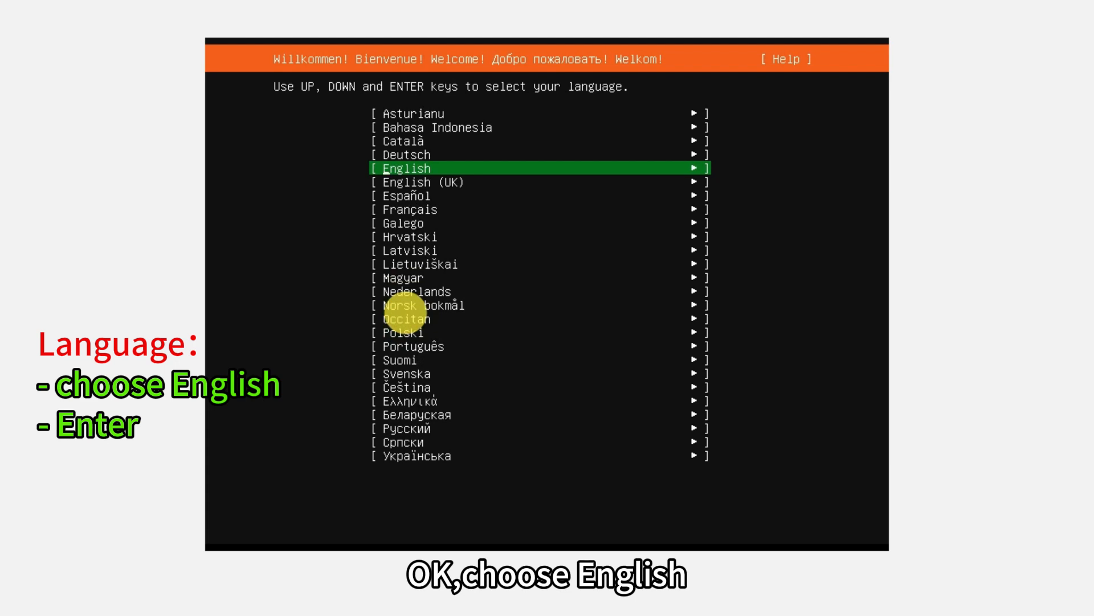
key("Return")
key("Return")
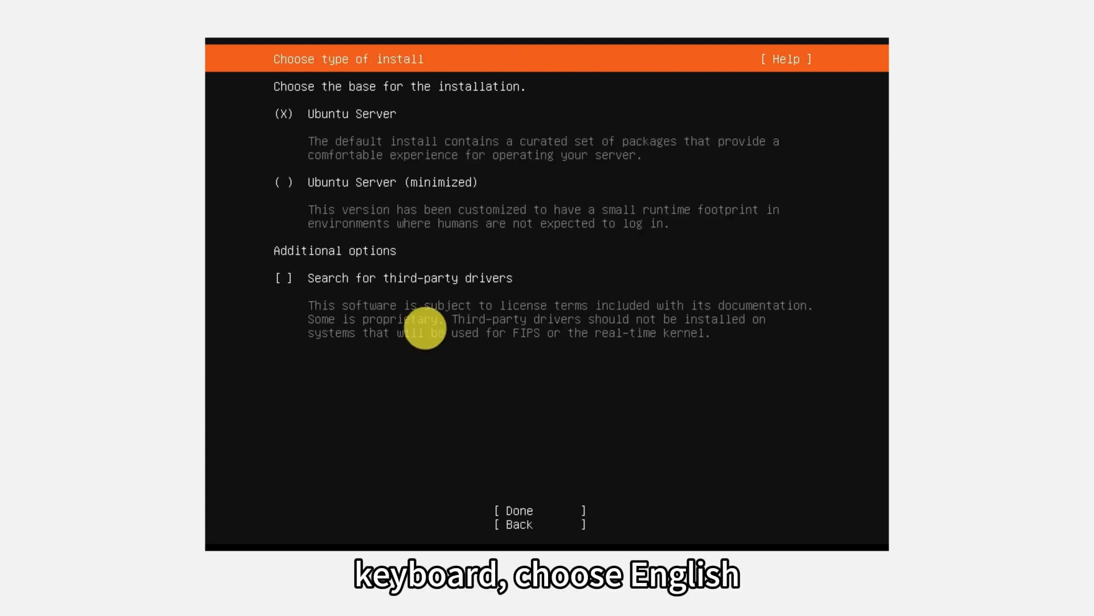
Keep Ubuntu Server as the installation base, without searching for third-party drivers.
key("Tab")
key("Tab")
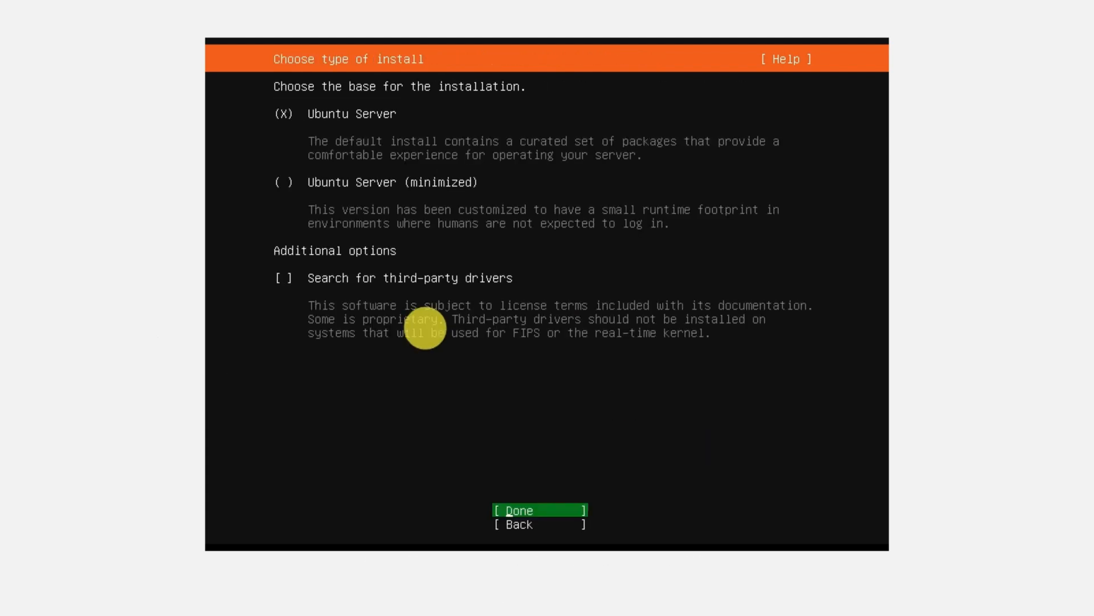
key("Return")
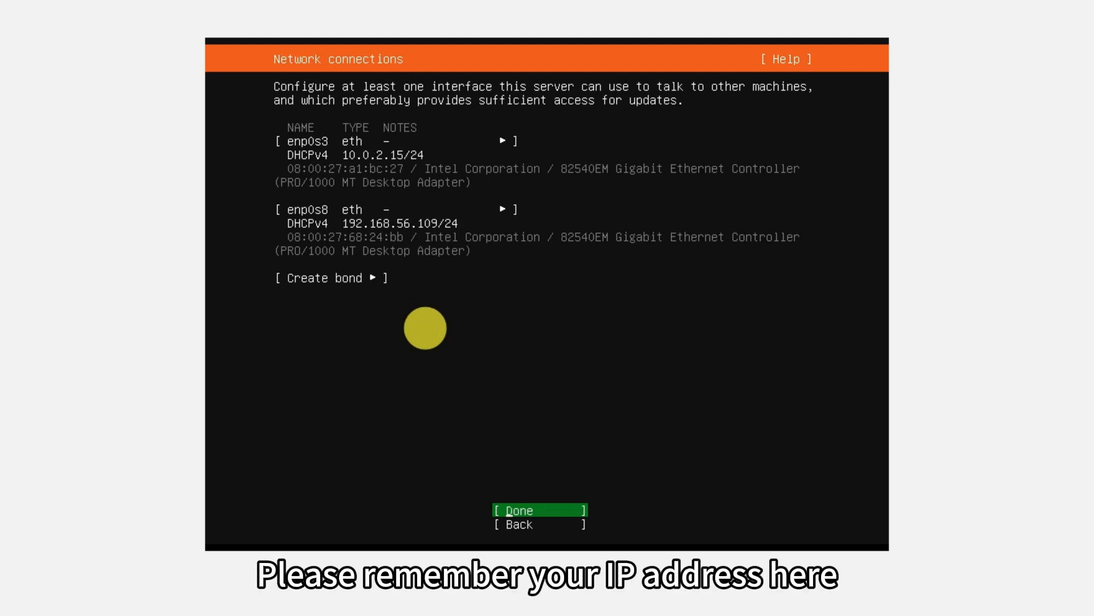
Accept the default network connections and archive mirror, leaving the proxy address blank.
key("Return")
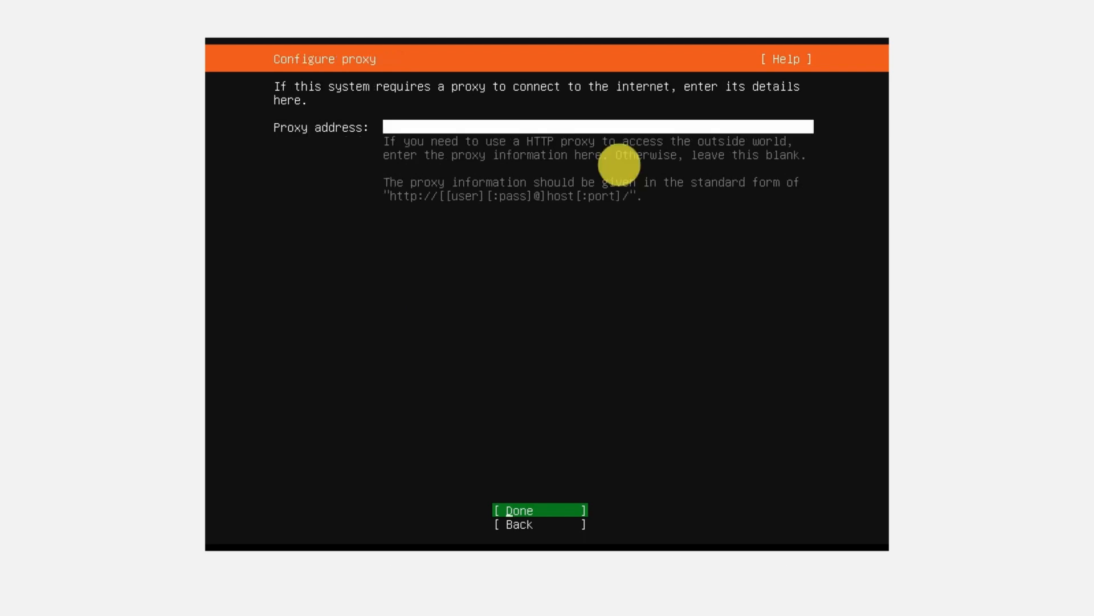
key("Return")
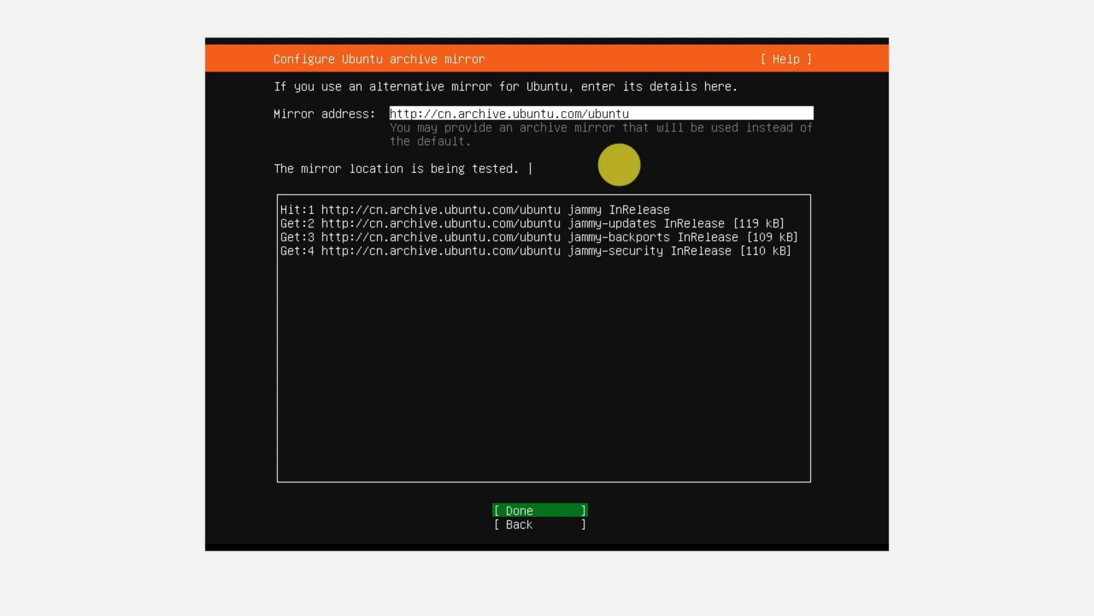
key("Return")
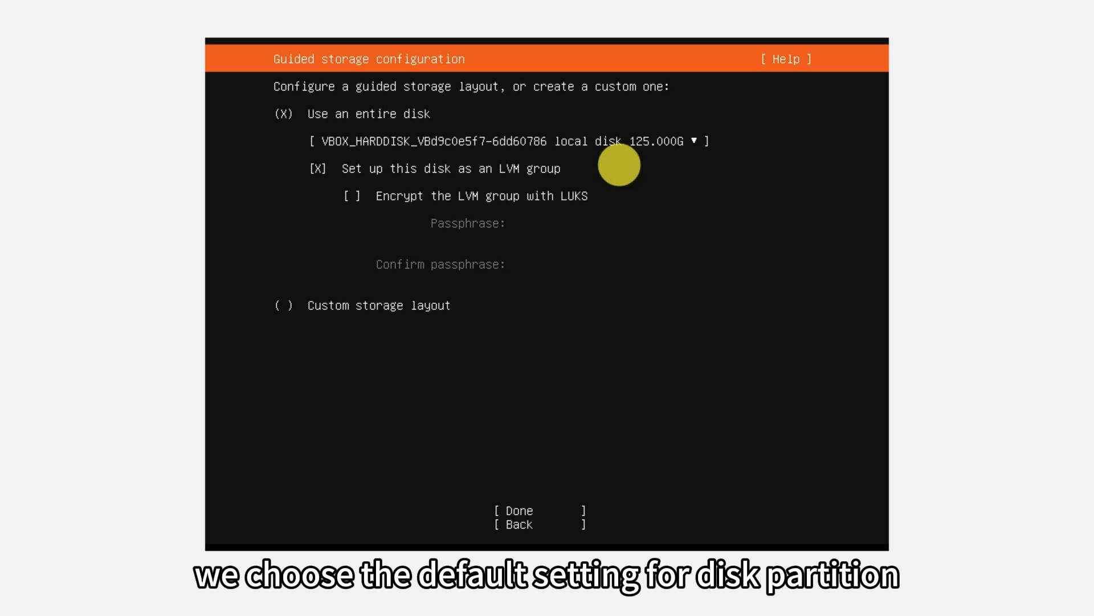
Accept the guided storage layout that uses the entire 125 GB disk as an unencrypted LVM group.
key("Tab")
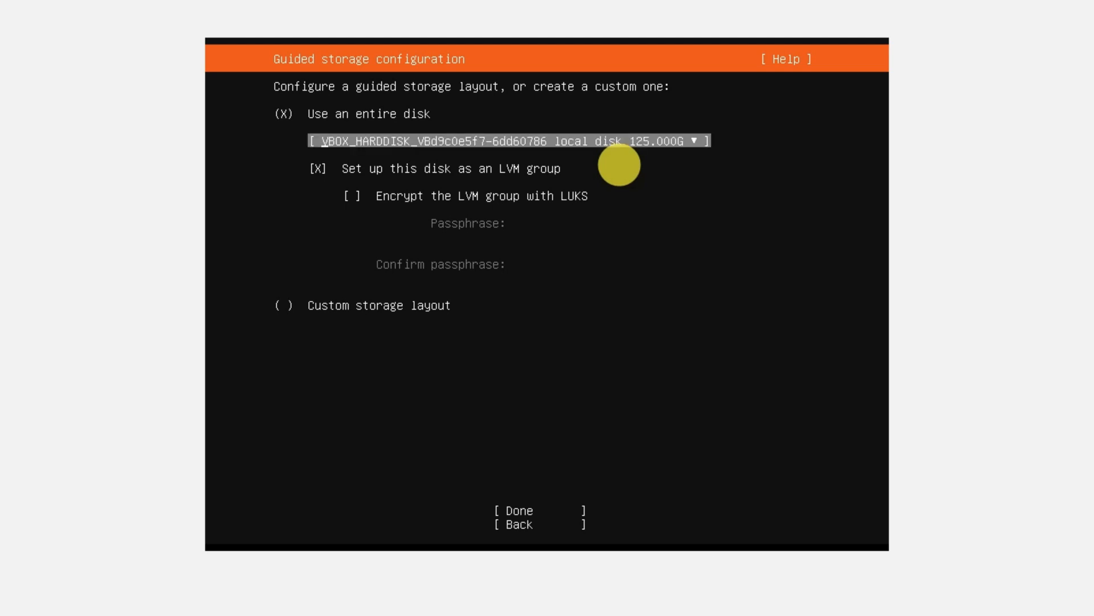
key("Up")
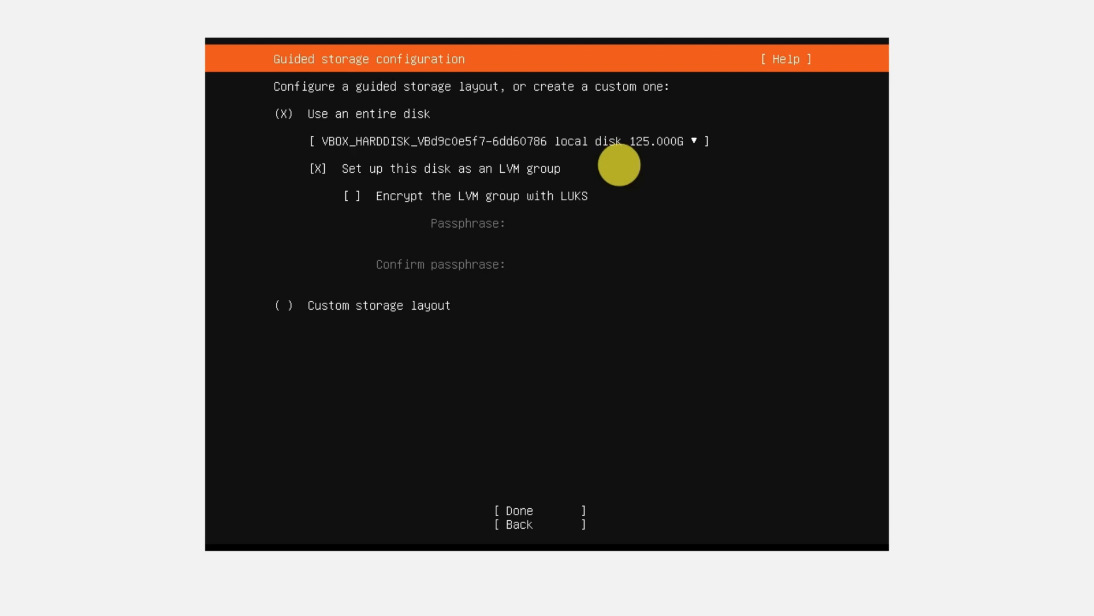
key("Down")
key("Down")
key("Down")
key("Down")
key("Down")
key("Return")
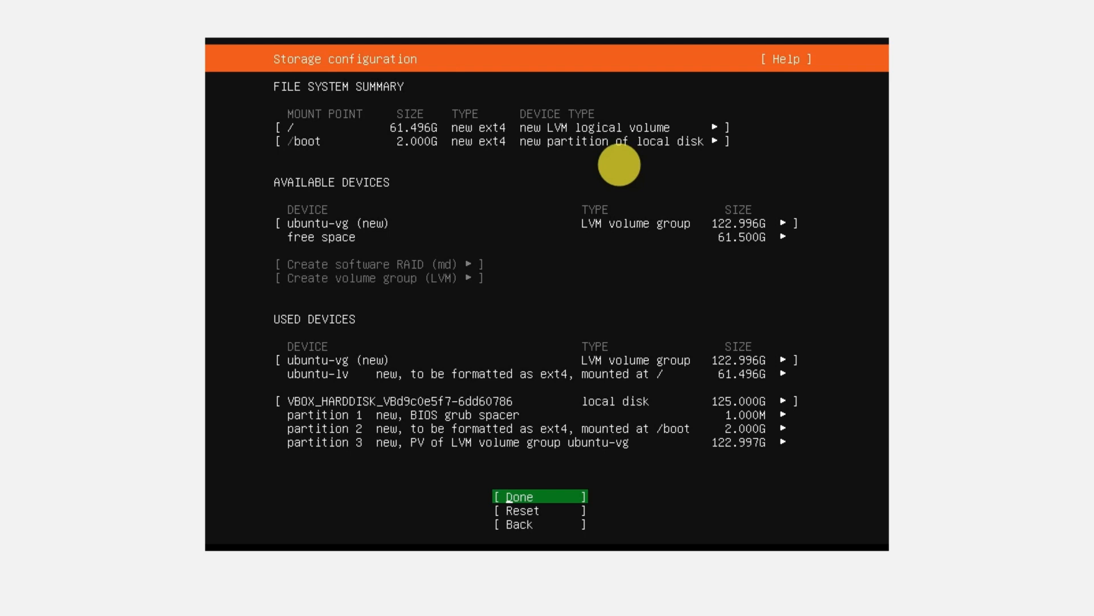
Accept the storage configuration summary and confirm the destructive formatting to begin the installation.
key("Return")
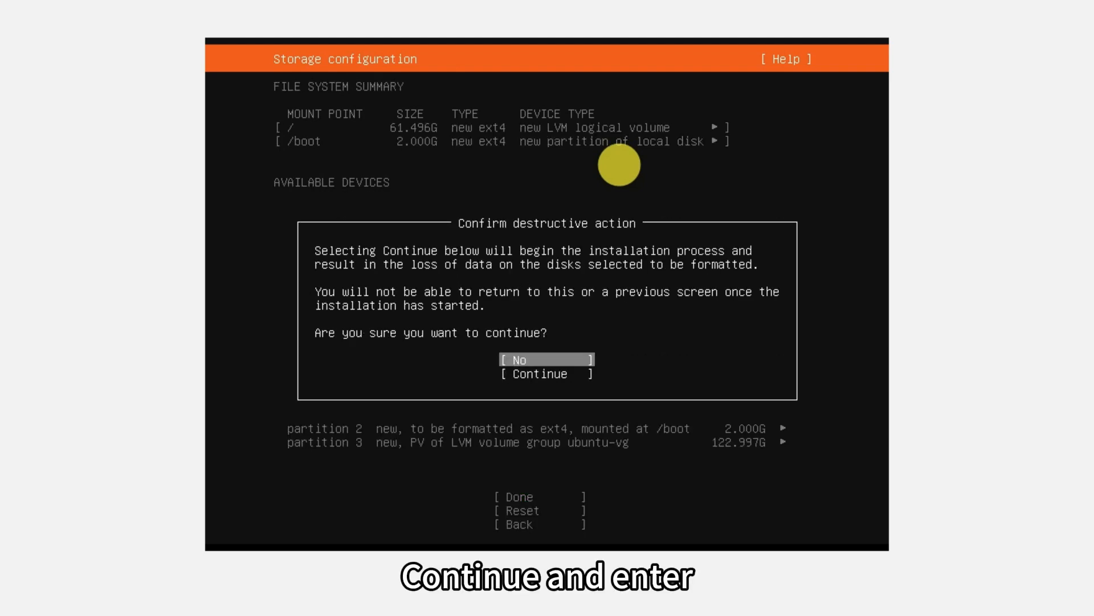
key("Down")
key("Return")
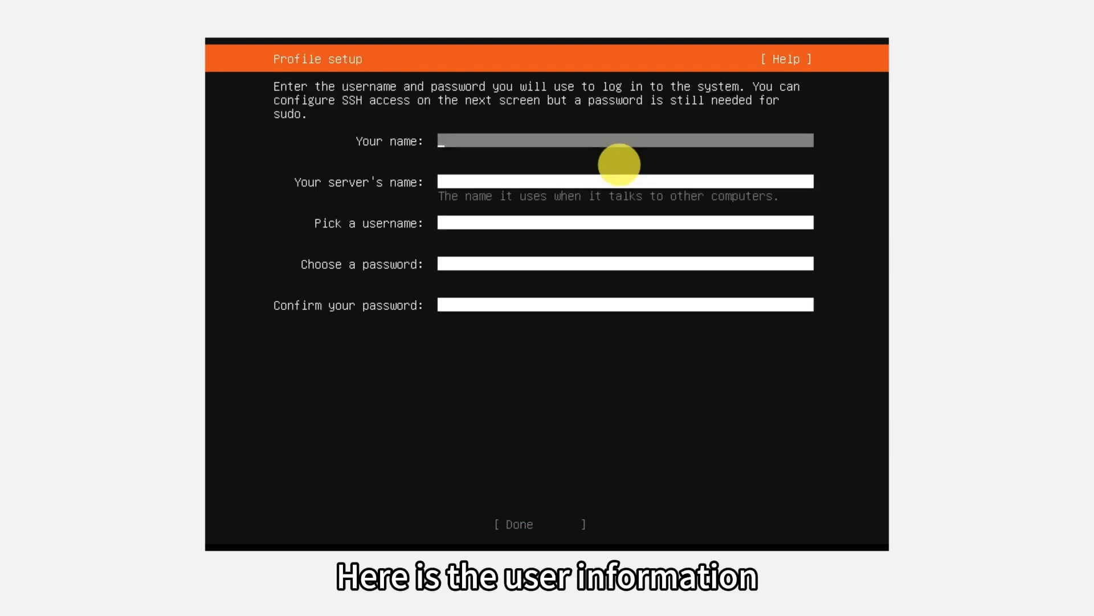
Enter the full name and login username in the profile, and set the server's name to vm_server.
type("xiaoming")
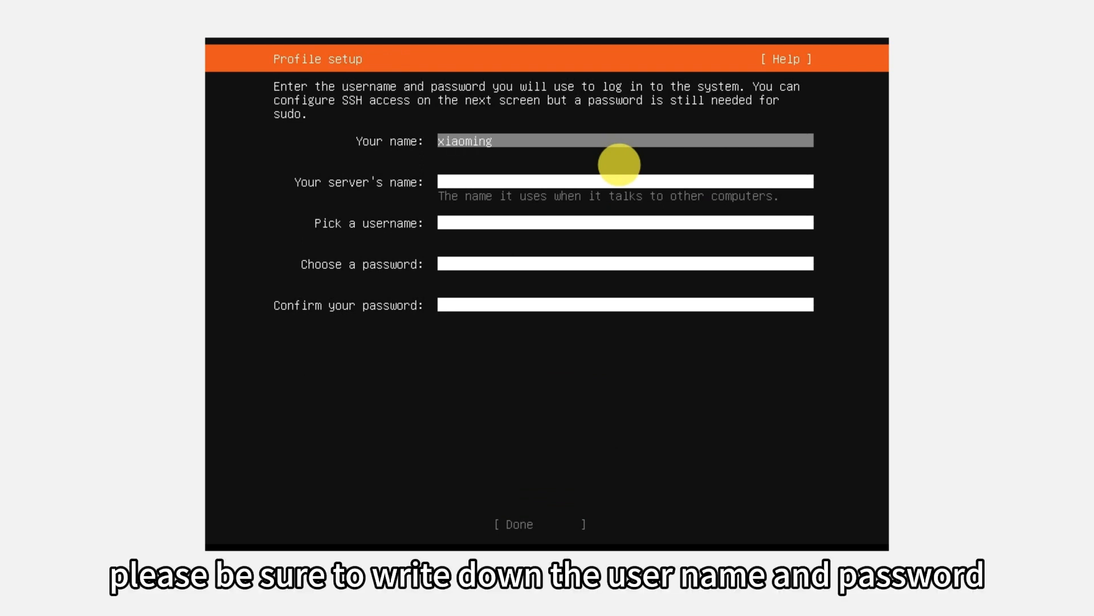
key("Tab")
type("vm_server")
key("Tab")
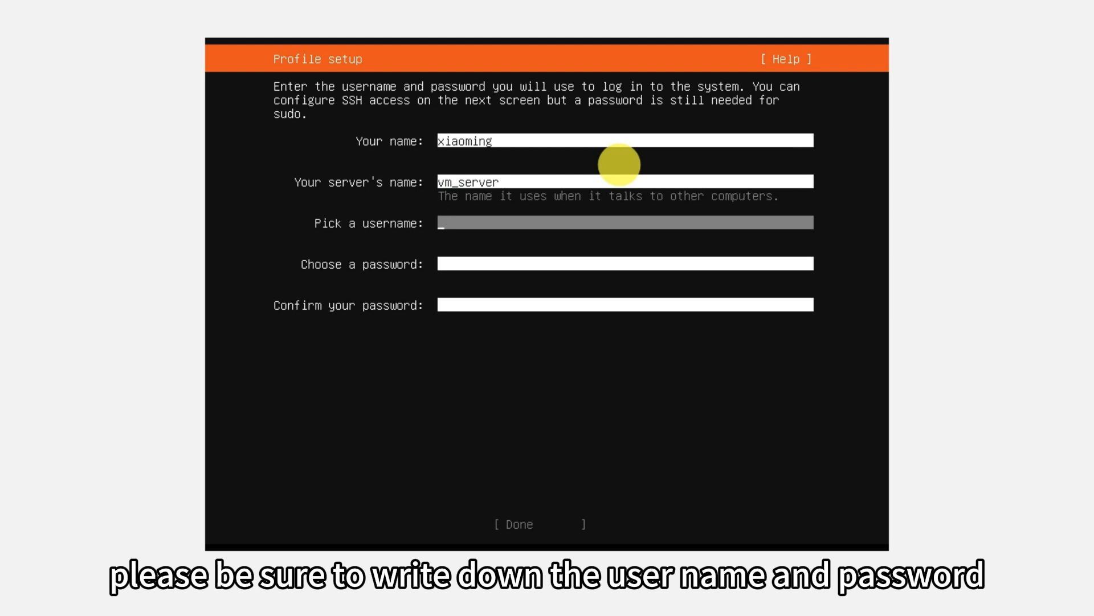
type("xiaoming")
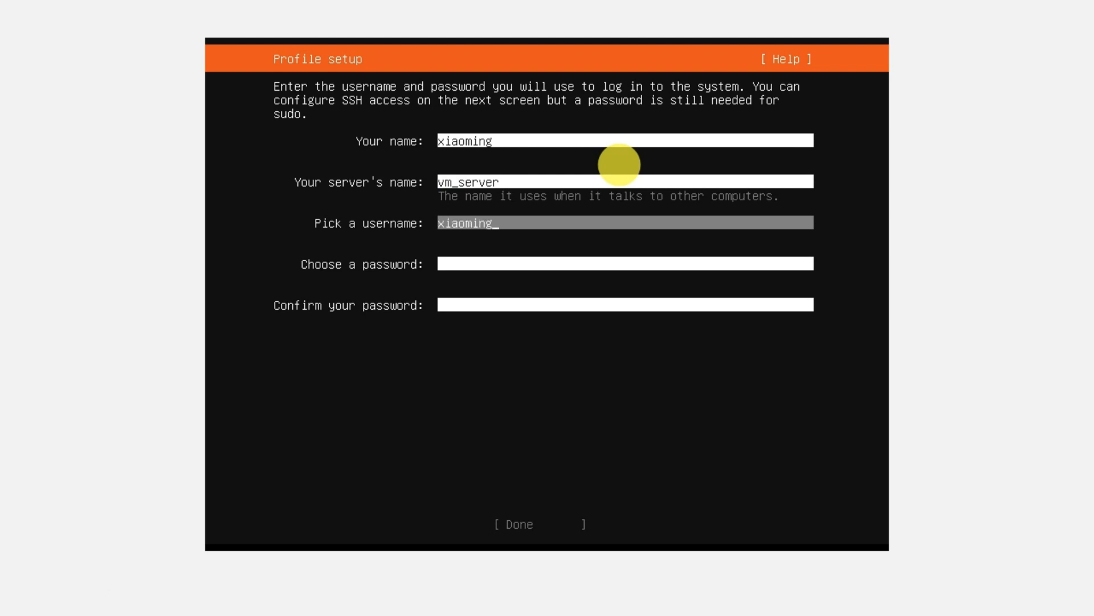
key("Tab")
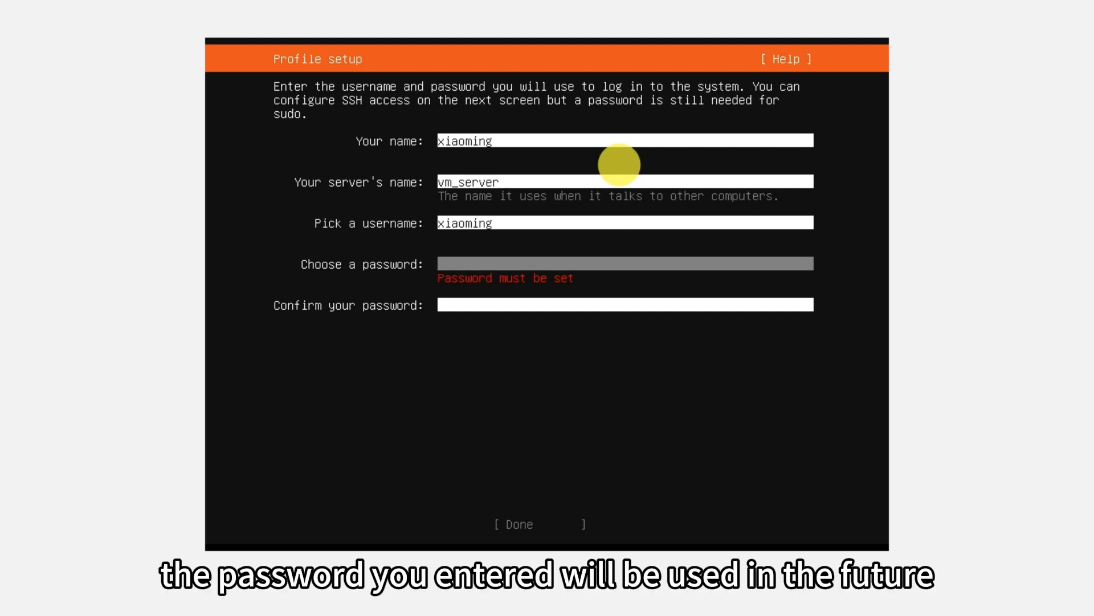
Enter and confirm the account password, then submit the profile setup.
type("*******")
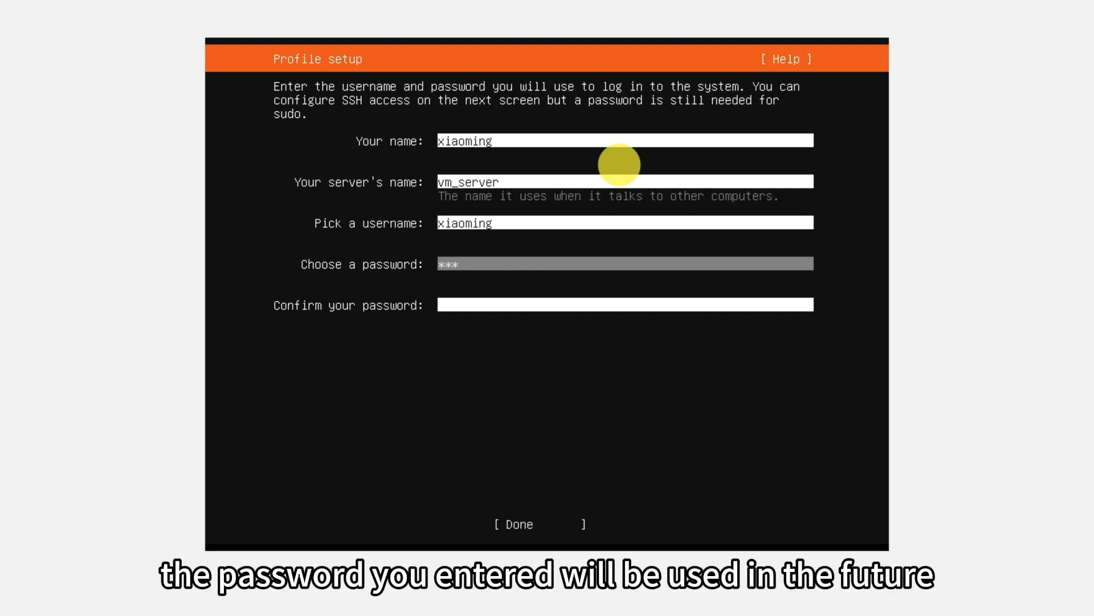
key("Tab")
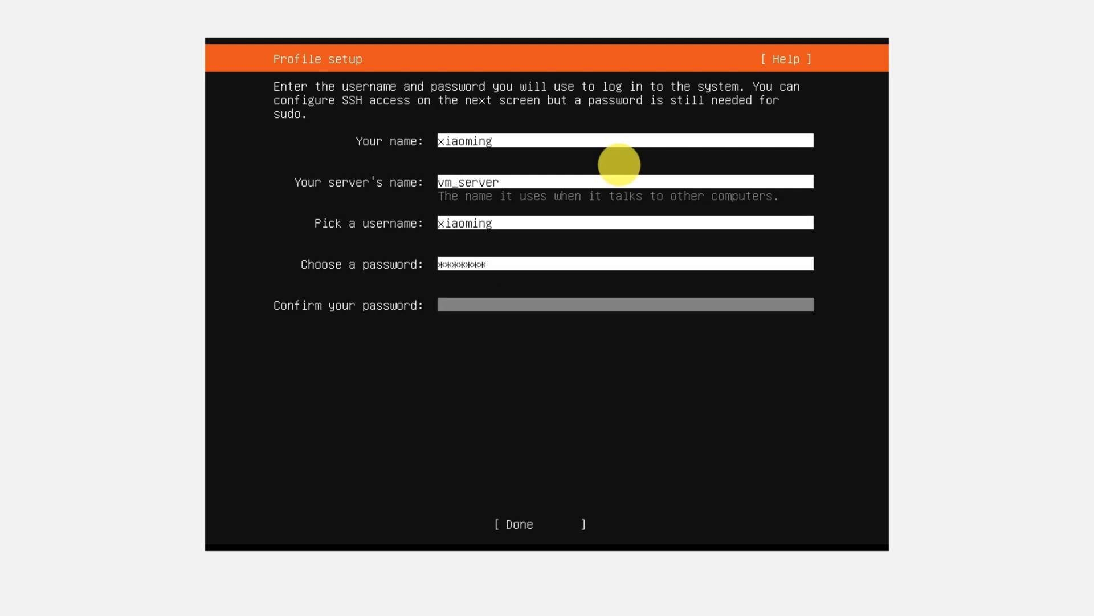
type("*******")
key("Tab")
key("Return")
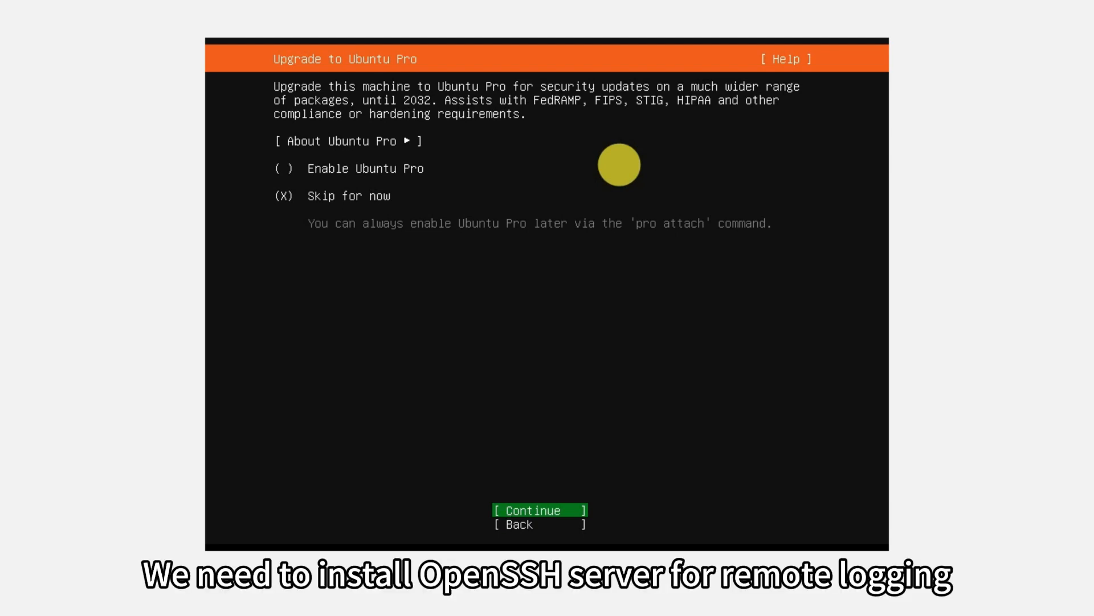
Skip Ubuntu Pro for now and choose to install the OpenSSH server without importing an SSH identity.
key("Return")
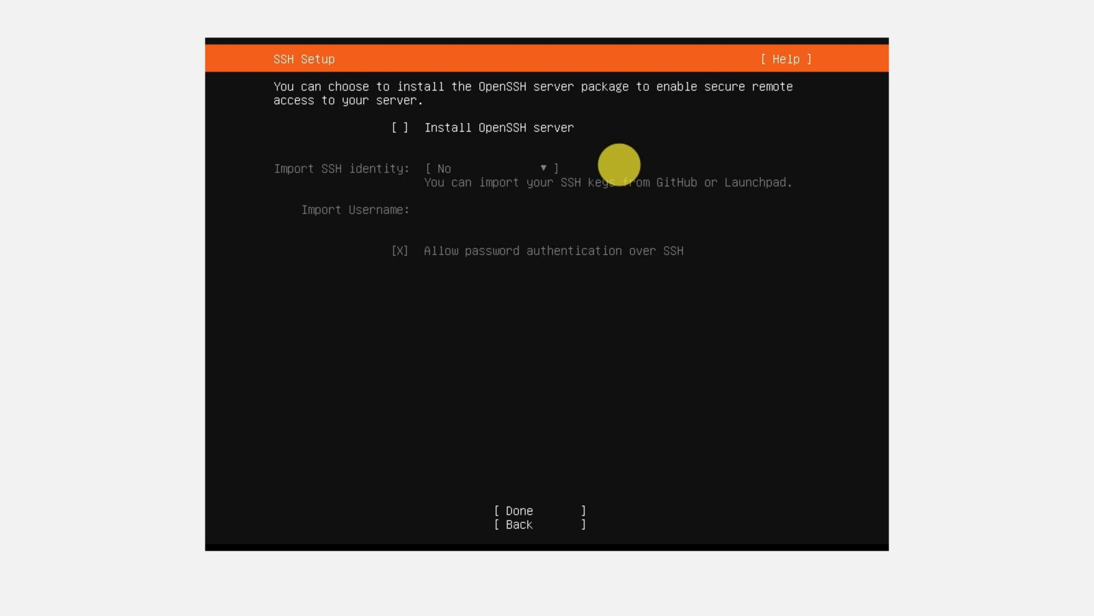
key("space")
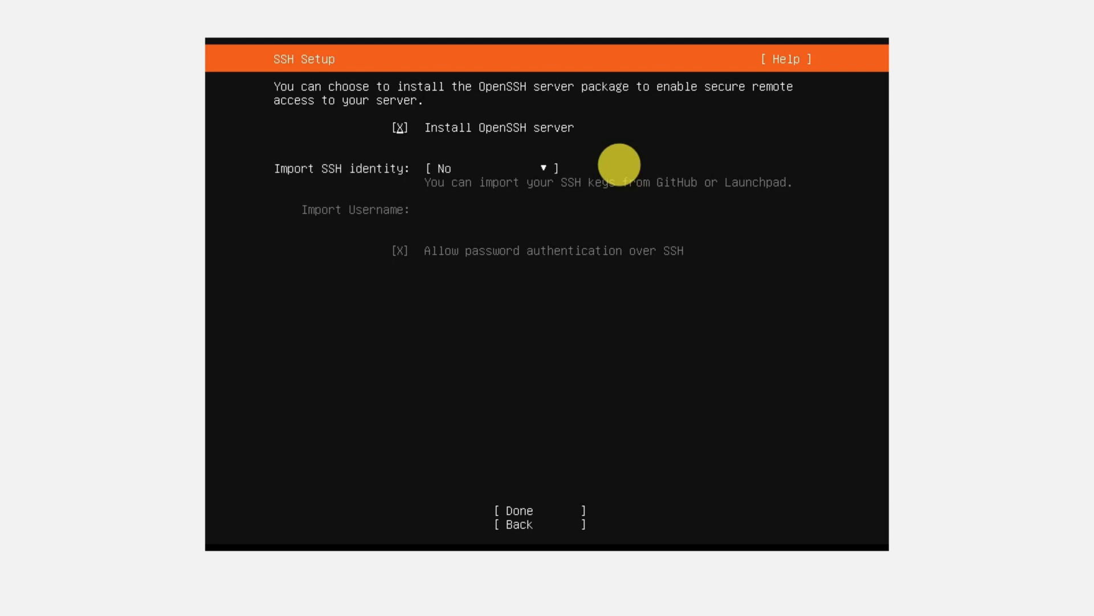
key("Tab")
key("Tab")
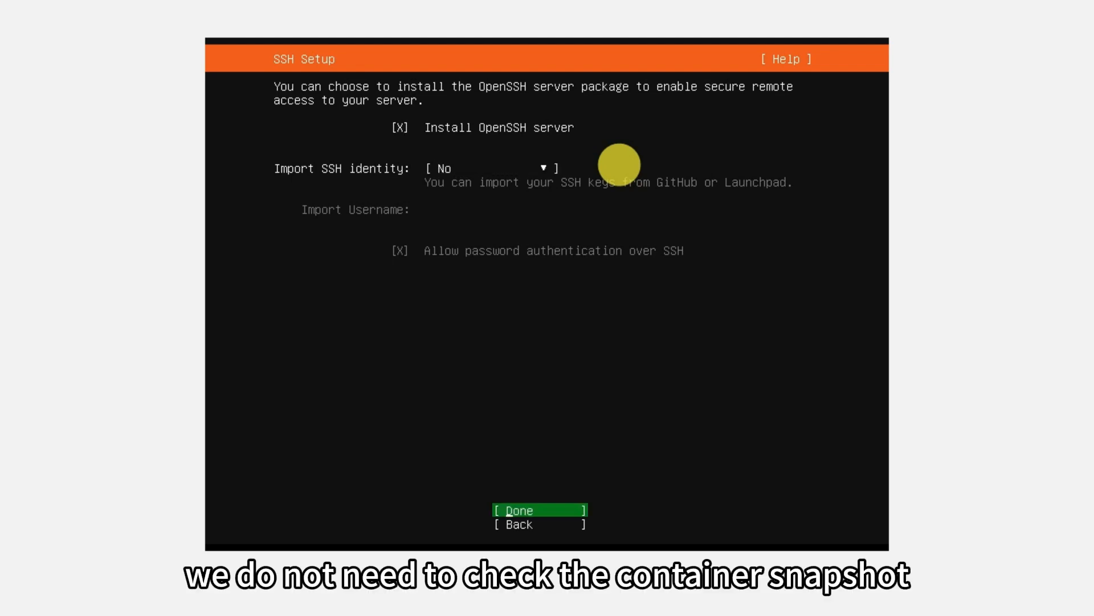
key("Return")
Look through the featured server snaps and continue the installation with none of them selected.
key("Down")
key("Down")
key("Down")
key("Down")
key("Down")
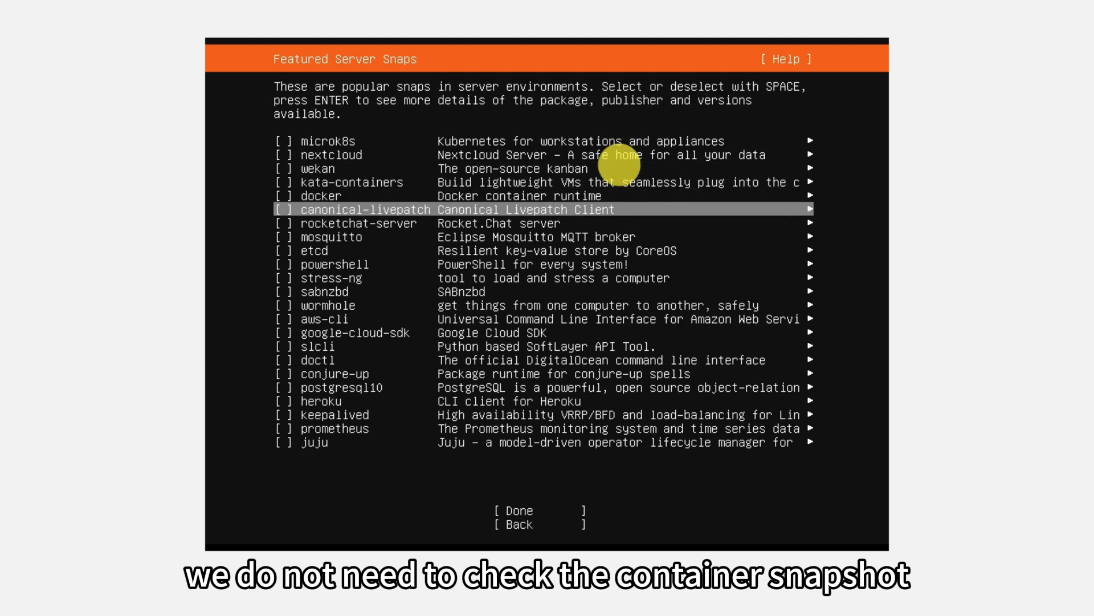
key("Up")
key("Up")
key("Up")
key("Up")
key("Up")
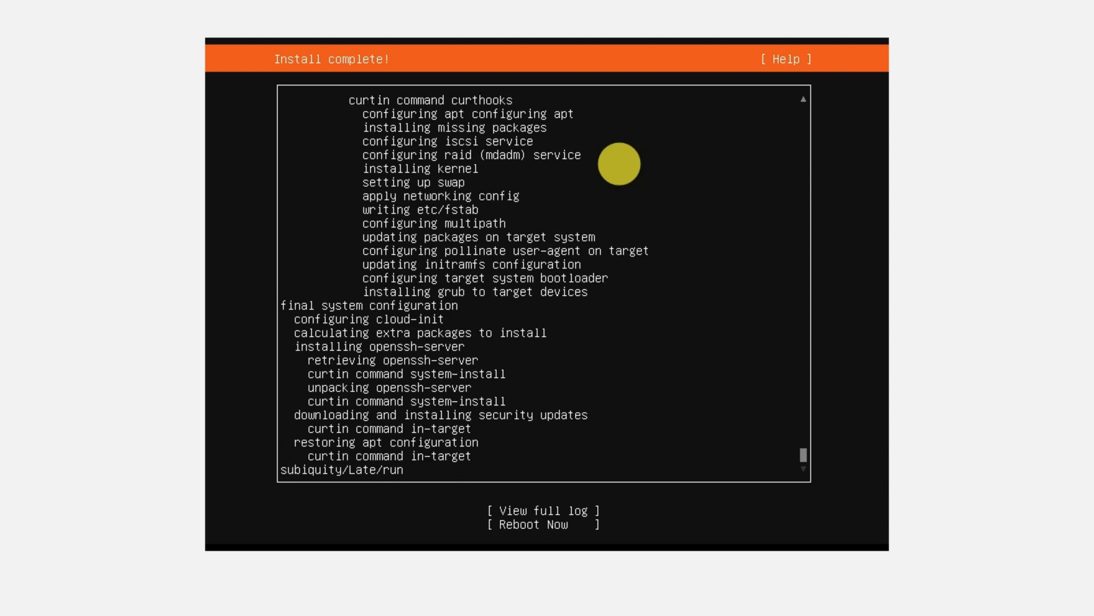
Reboot the machine from the completed Ubuntu Server installation.
key("Tab")
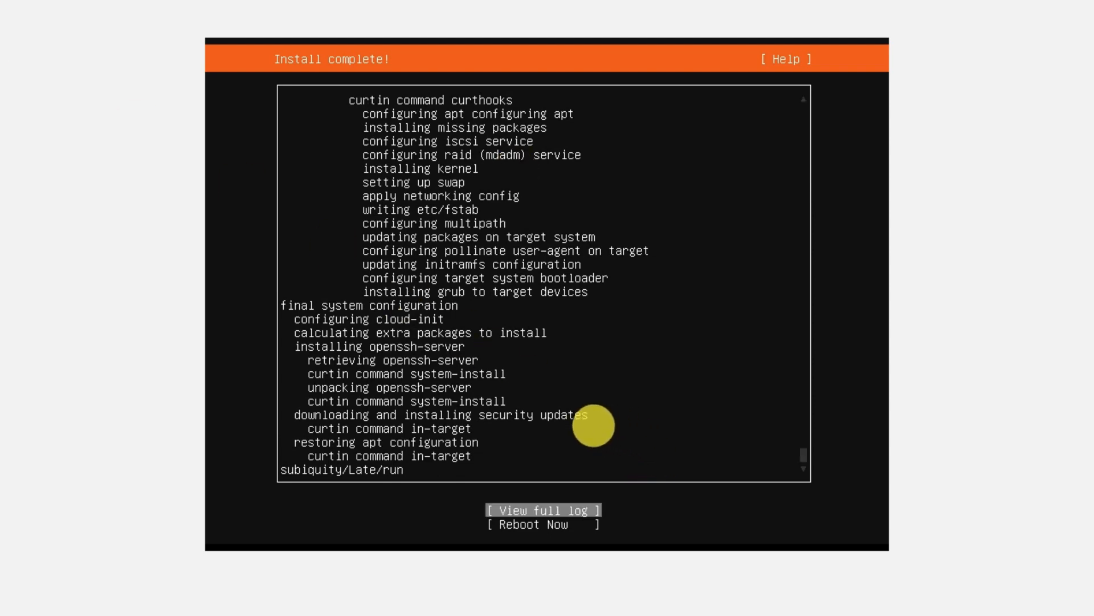
key("Tab")
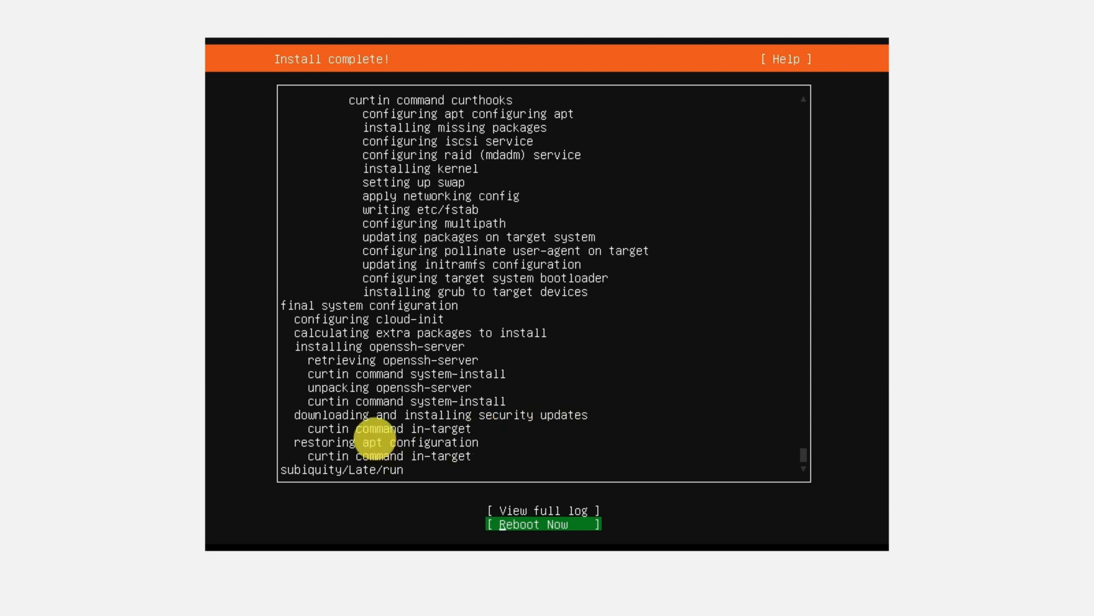
key("Return")
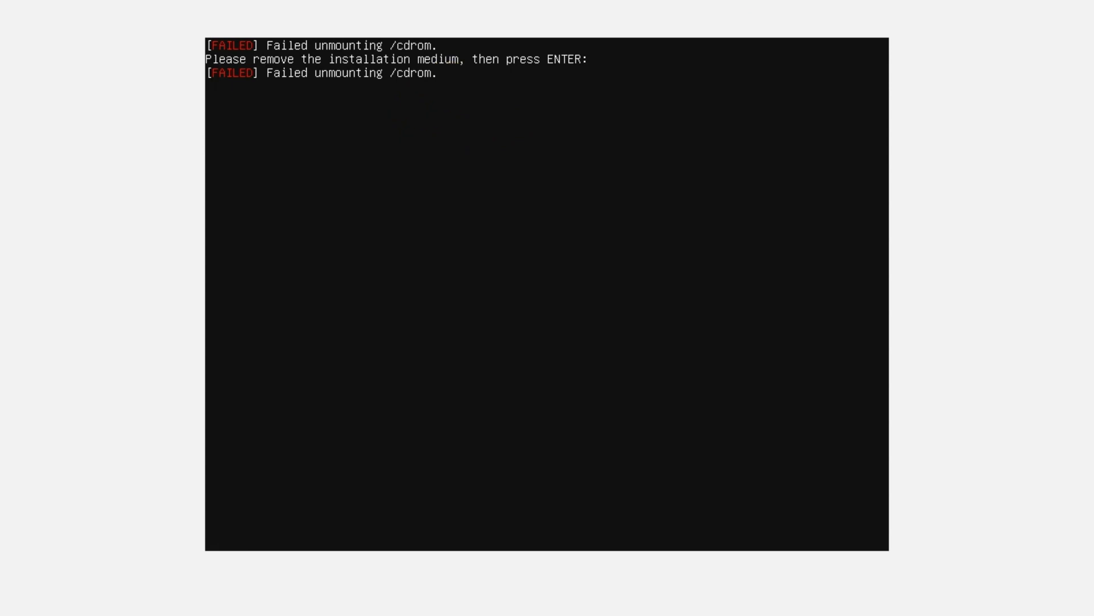
Force the virtual machine to power off and start ubuntu_server22 again from the VirtualBox manager.
left_click(1080, 2)
left_click(549, 315)
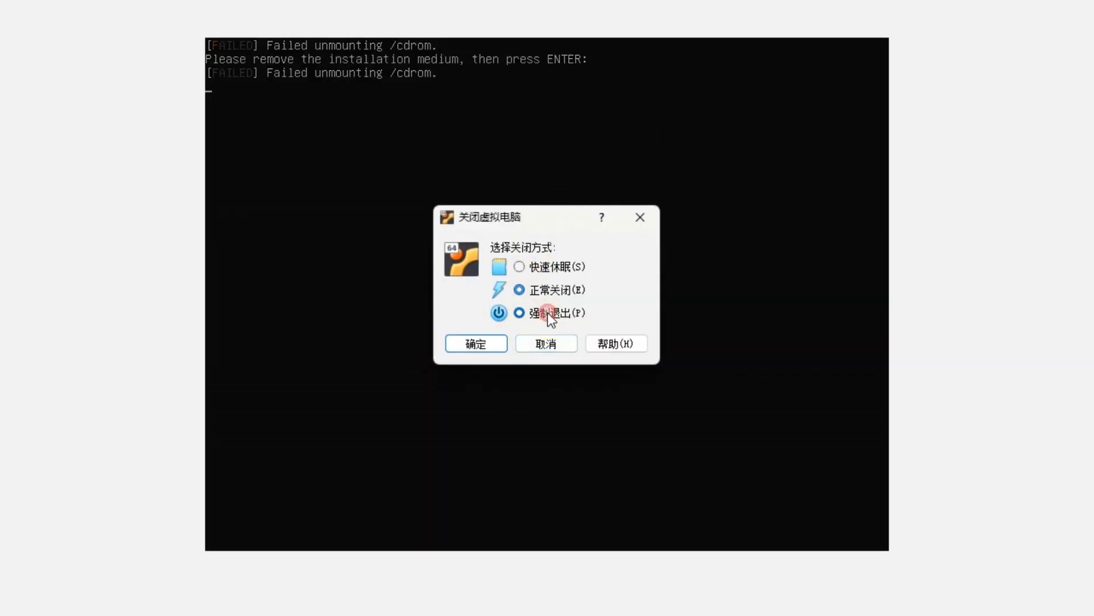
left_click(476, 344)
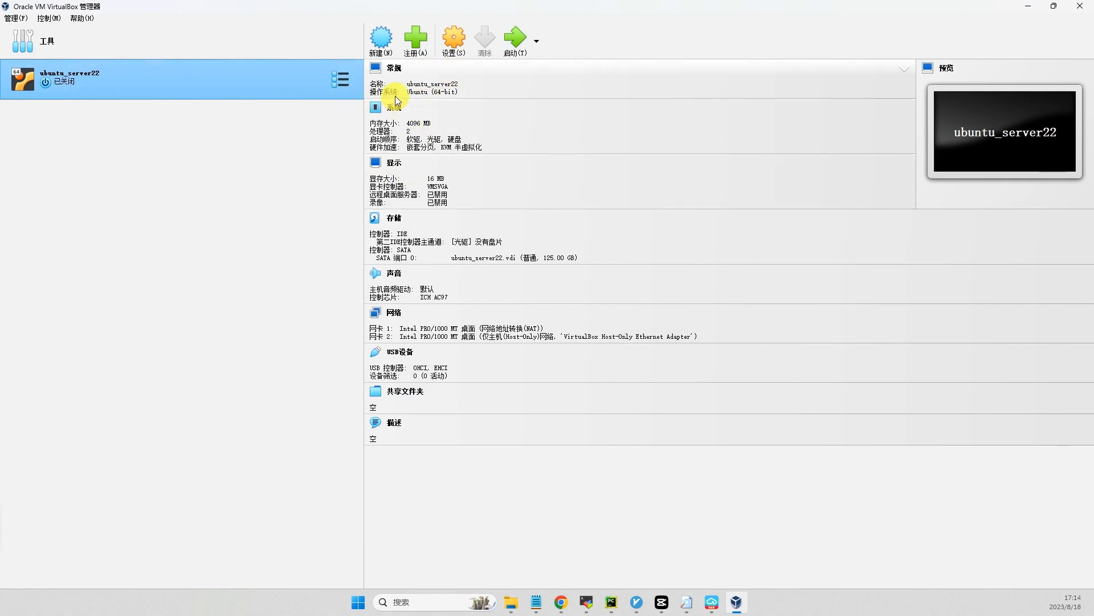
left_click(512, 42)
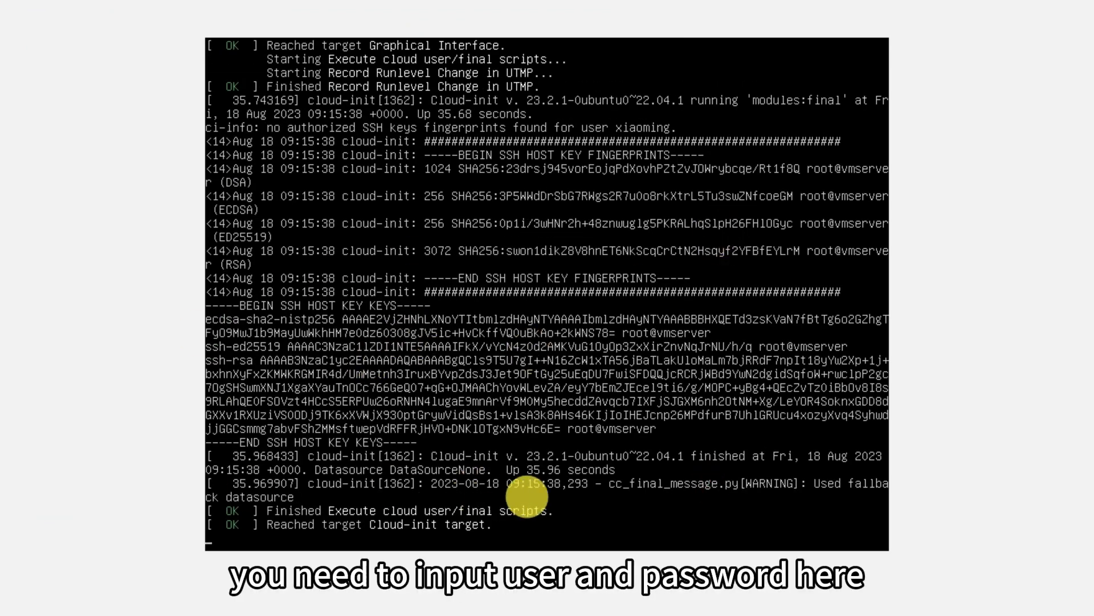
Log in to the server console with the username and account password.
key("Return")
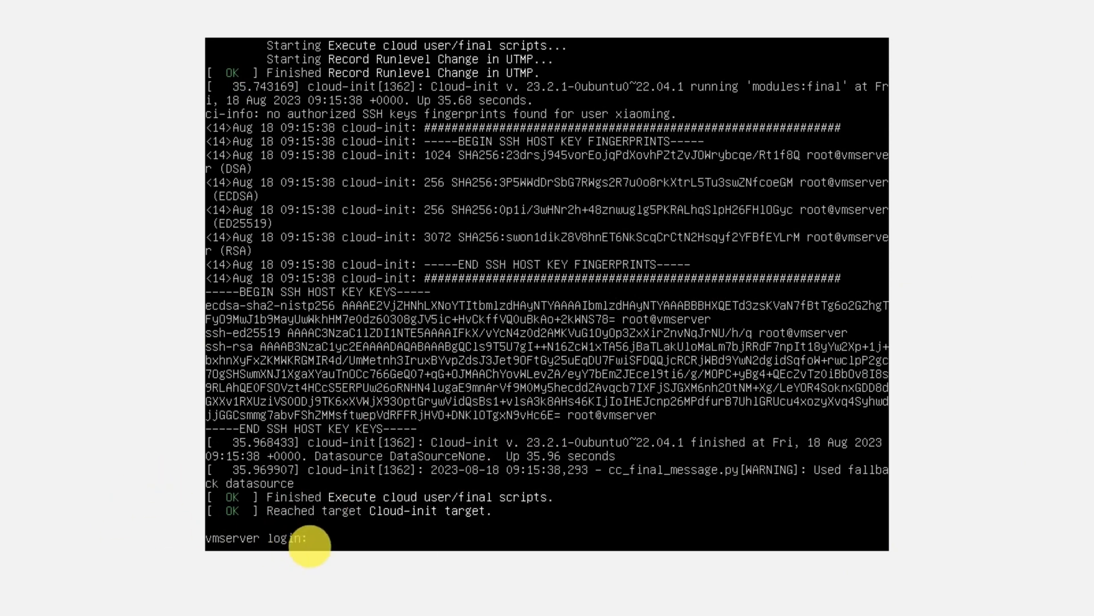
type("xiaoming")
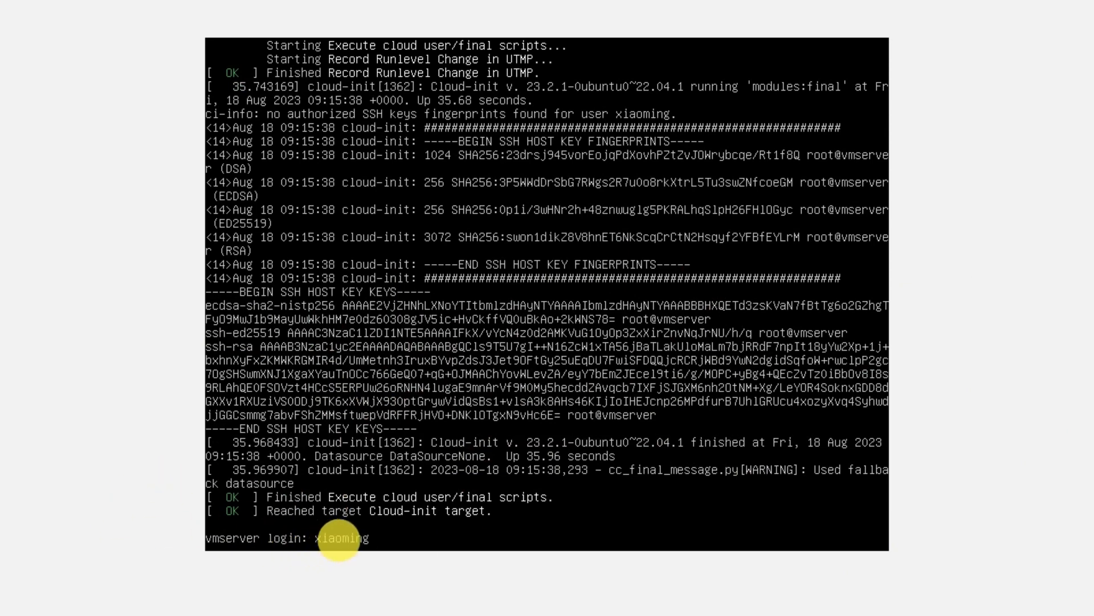
key("Return")
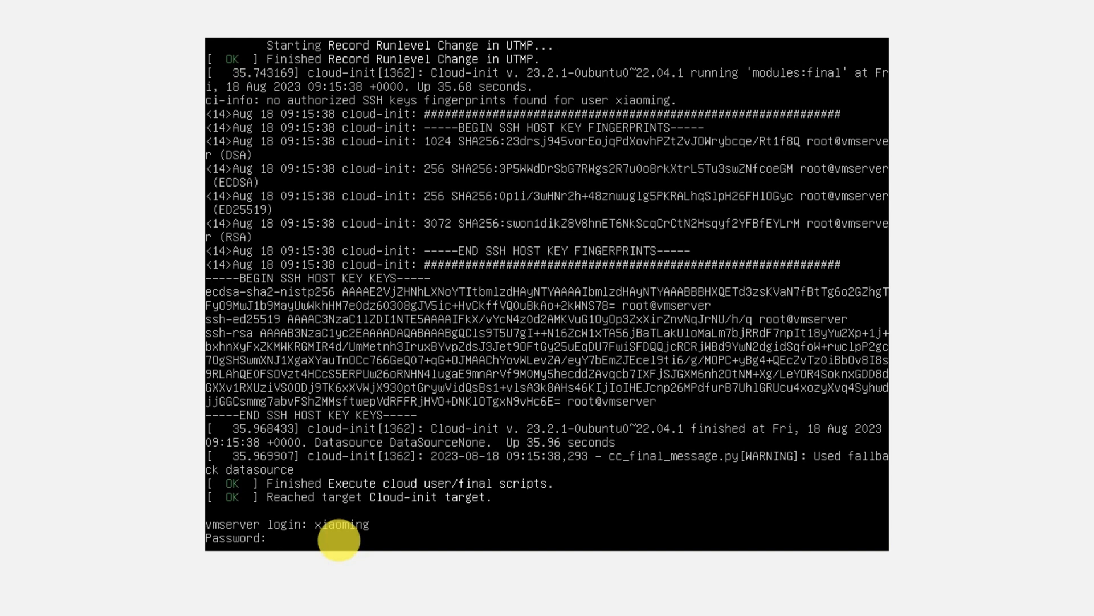
key("Return")
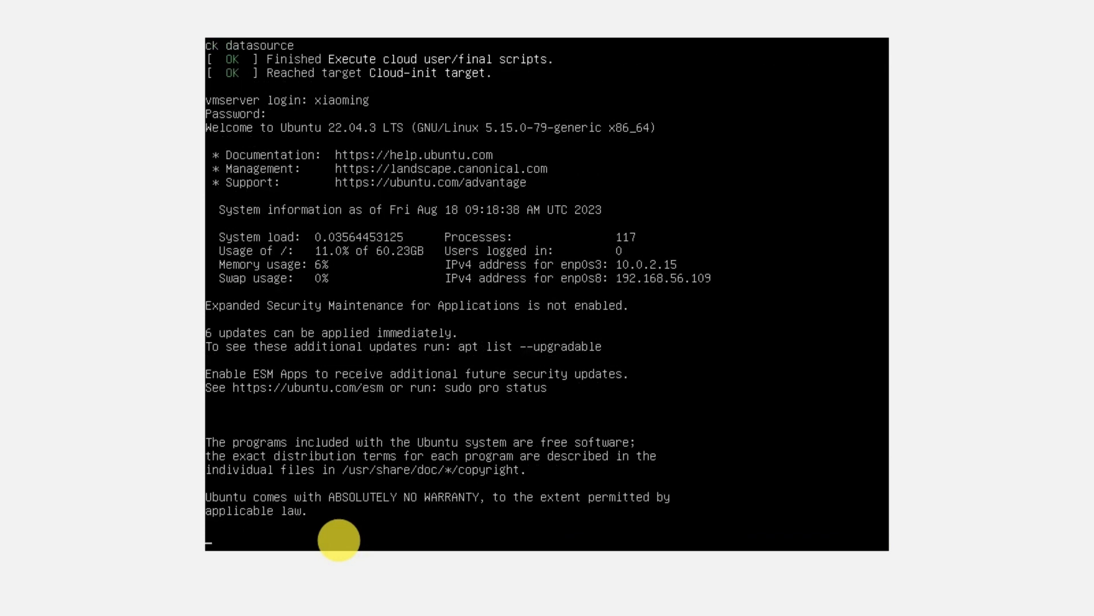